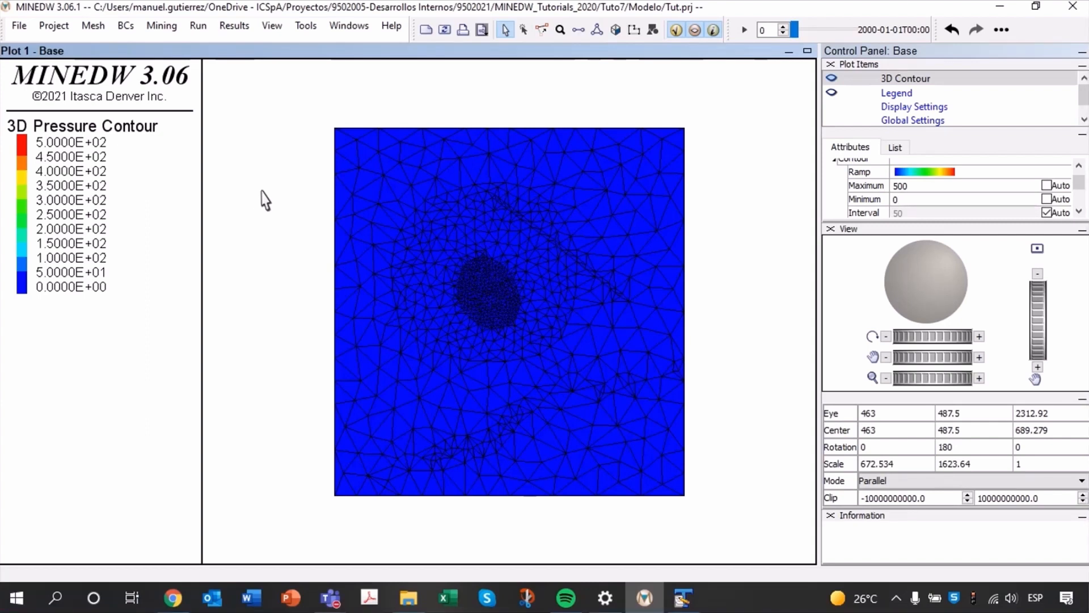
Switch to TextPad, examine the well count, name and coordinates in Coord_P1.dat, and close the editor.
{"action": "mouse_move", "coordinate": [350, 264]}
{"action": "left_click", "coordinate": [690, 606]}
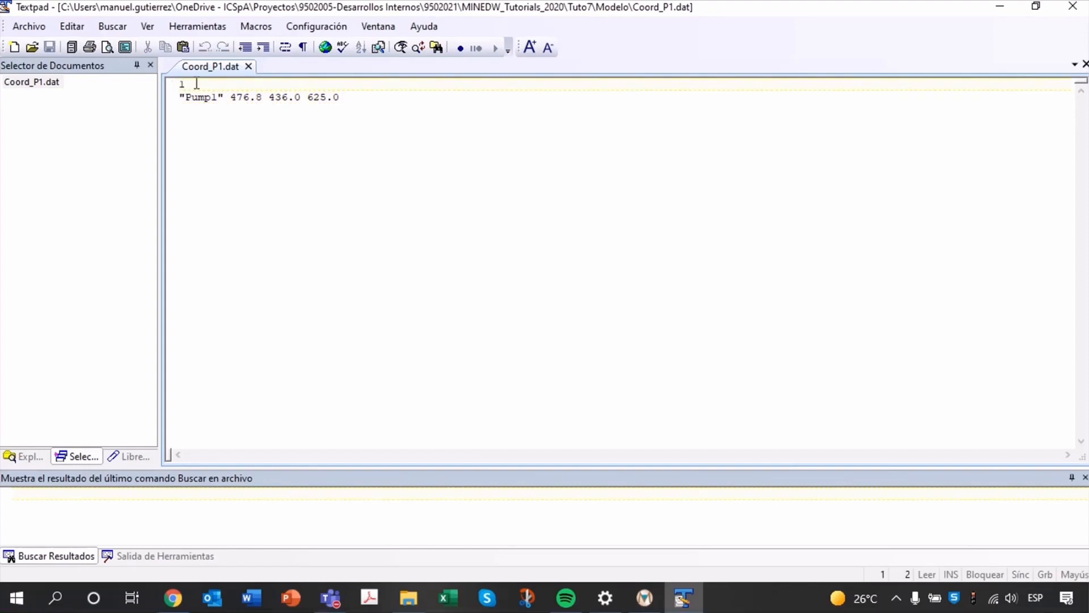
{"action": "left_click", "coordinate": [194, 86]}
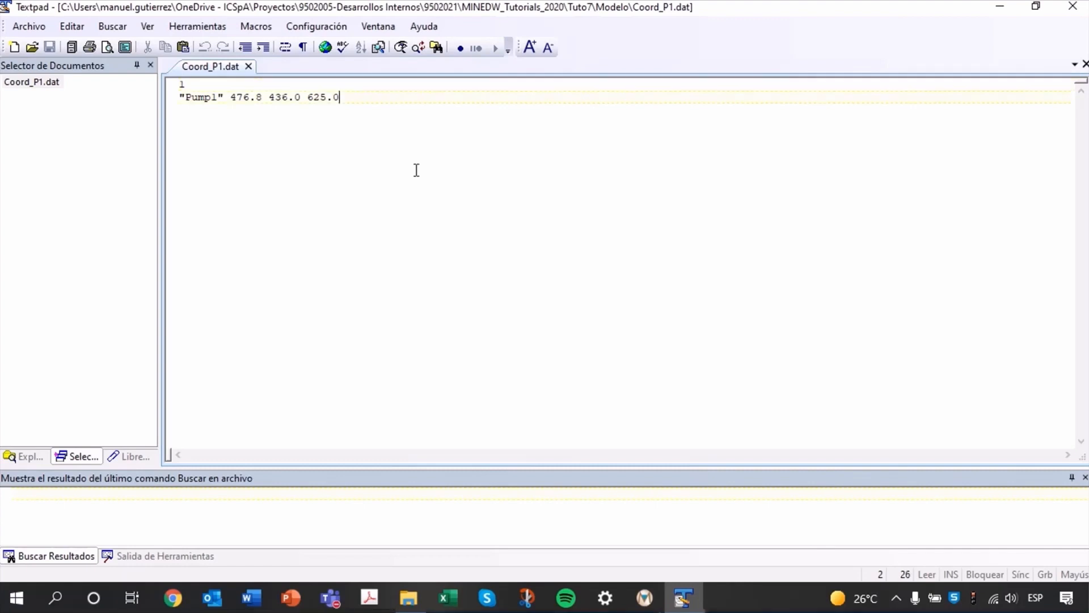
{"action": "double_click", "coordinate": [193, 98]}
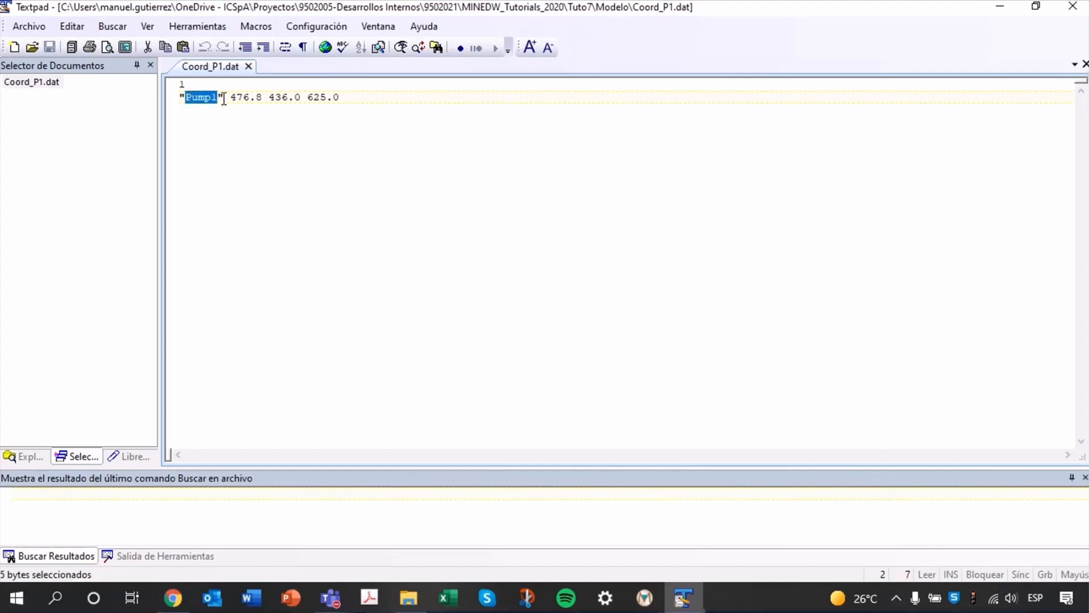
{"action": "left_click", "coordinate": [224, 99]}
{"action": "left_click_drag", "start_coordinate": [235, 101], "coordinate": [372, 104]}
{"action": "left_click", "coordinate": [467, 177]}
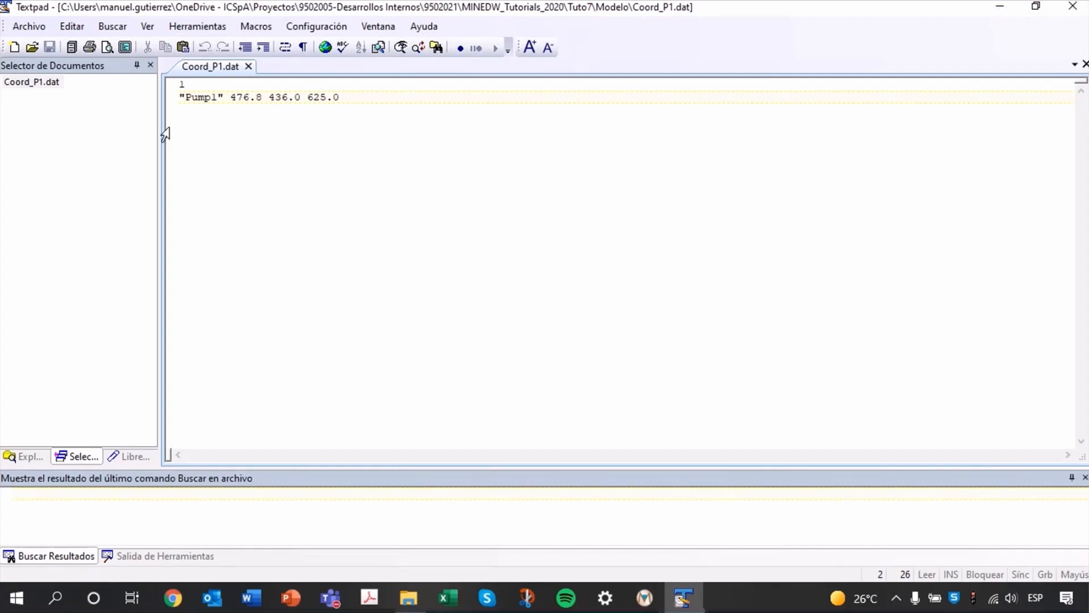
{"action": "left_click", "coordinate": [1076, 10]}
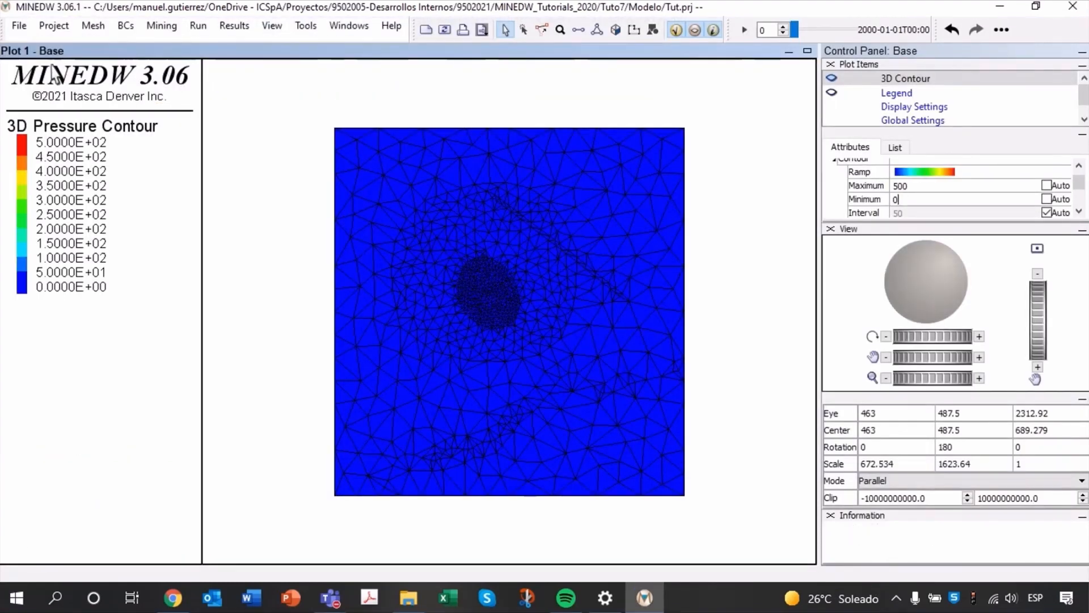
Create a pumping well boundary condition from the coordinate file Coord_P1.dat.
{"action": "left_click", "coordinate": [127, 27]}
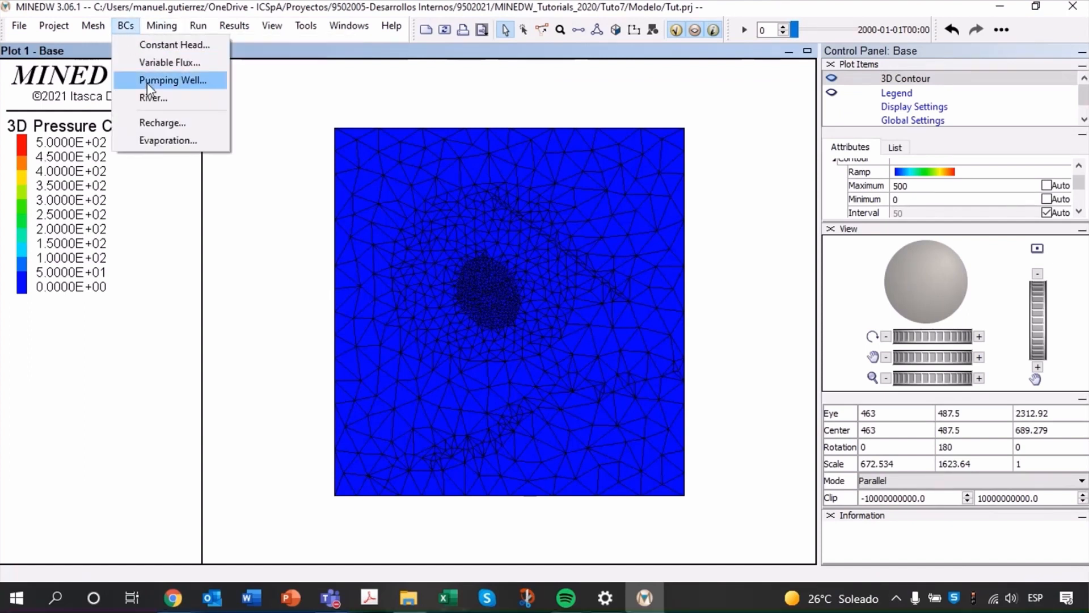
{"action": "left_click", "coordinate": [199, 83]}
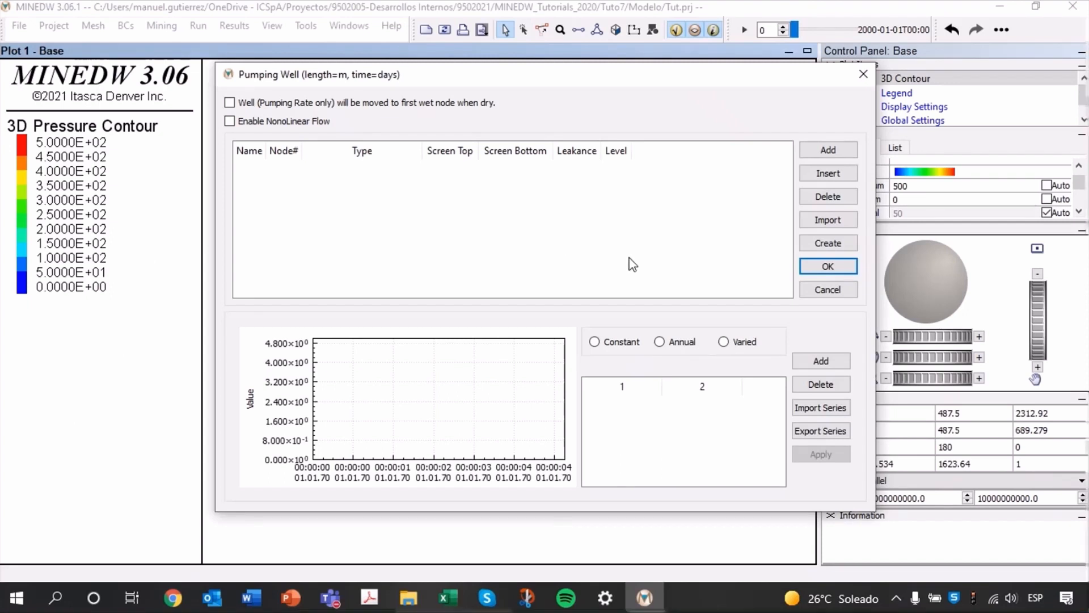
{"action": "left_click", "coordinate": [830, 248]}
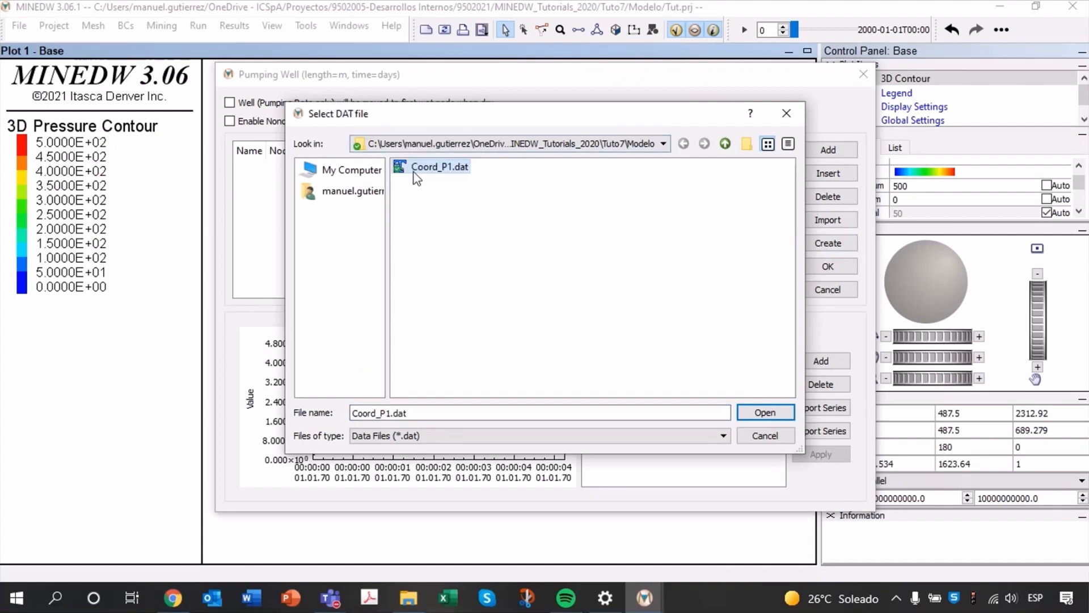
{"action": "left_click", "coordinate": [465, 169]}
{"action": "left_click", "coordinate": [764, 413]}
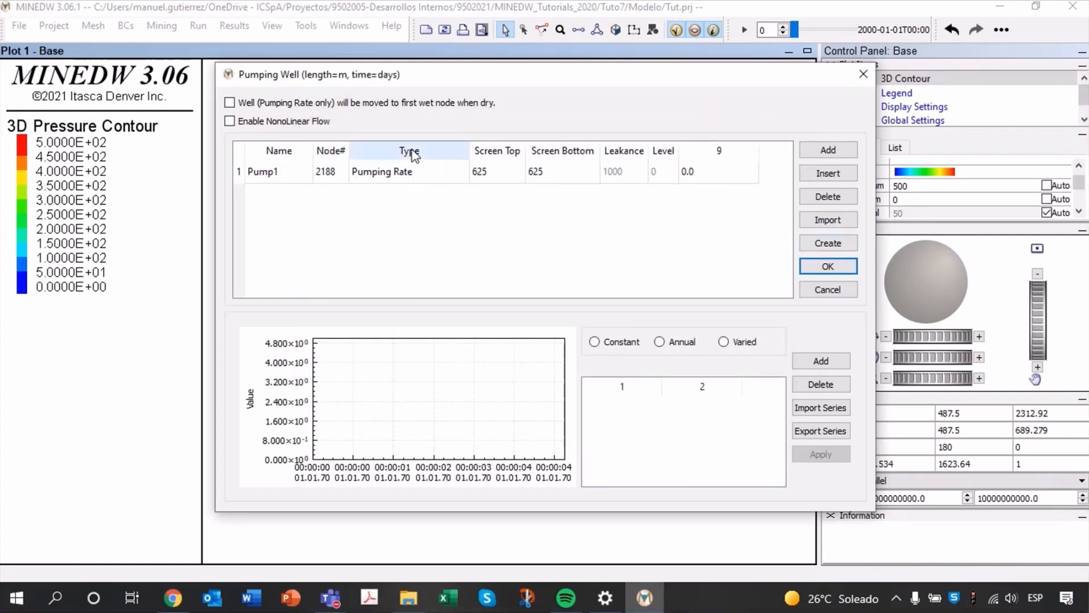
Set the screen top of well Pump1 to 675 m.
{"action": "double_click", "coordinate": [392, 172]}
{"action": "left_click", "coordinate": [517, 222]}
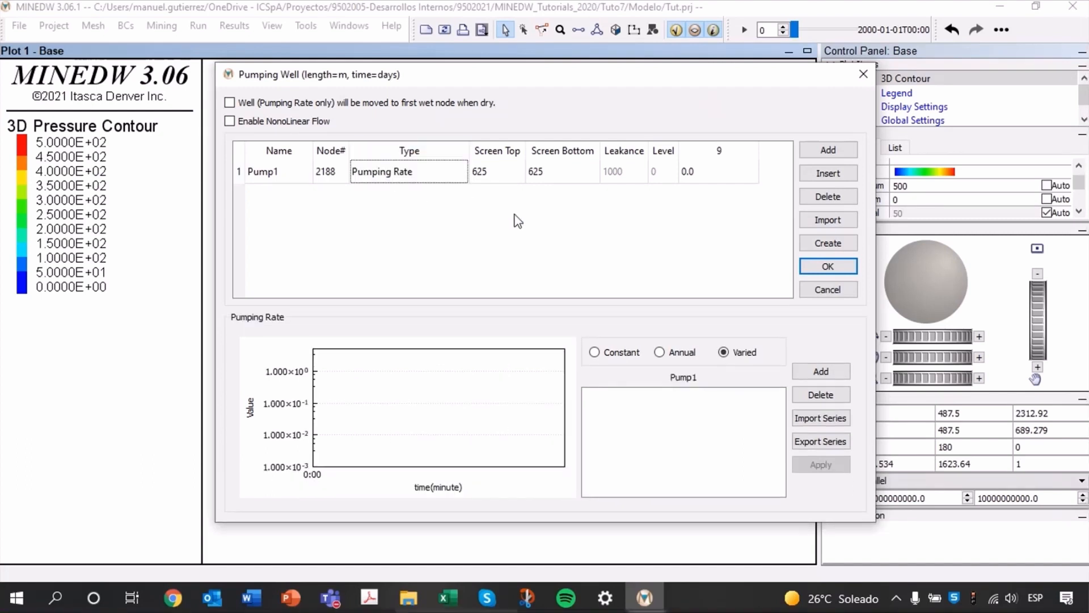
{"action": "double_click", "coordinate": [497, 171]}
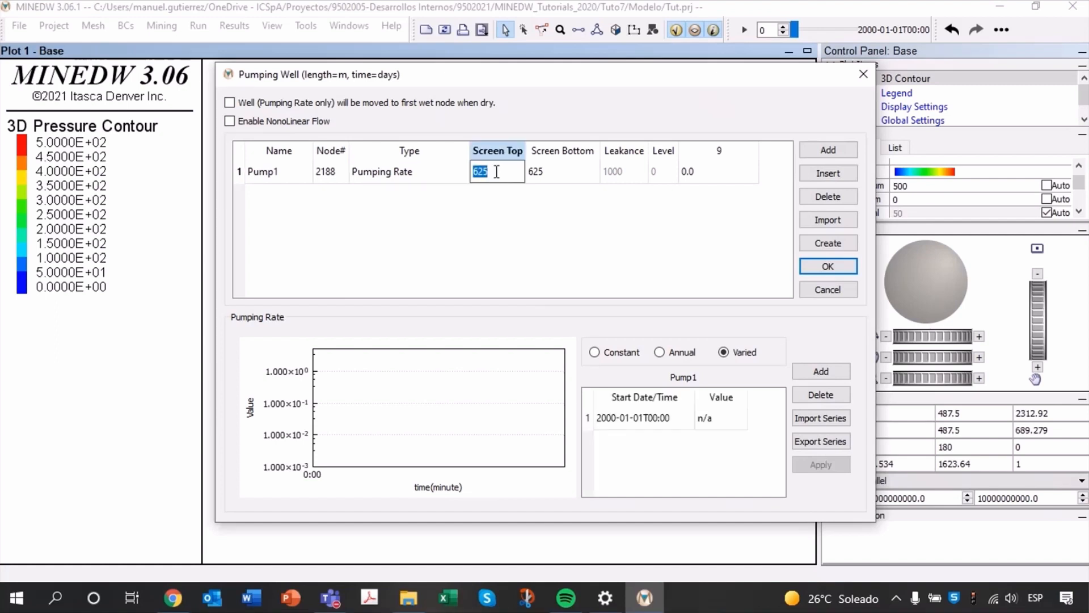
{"action": "type", "text": "67"}
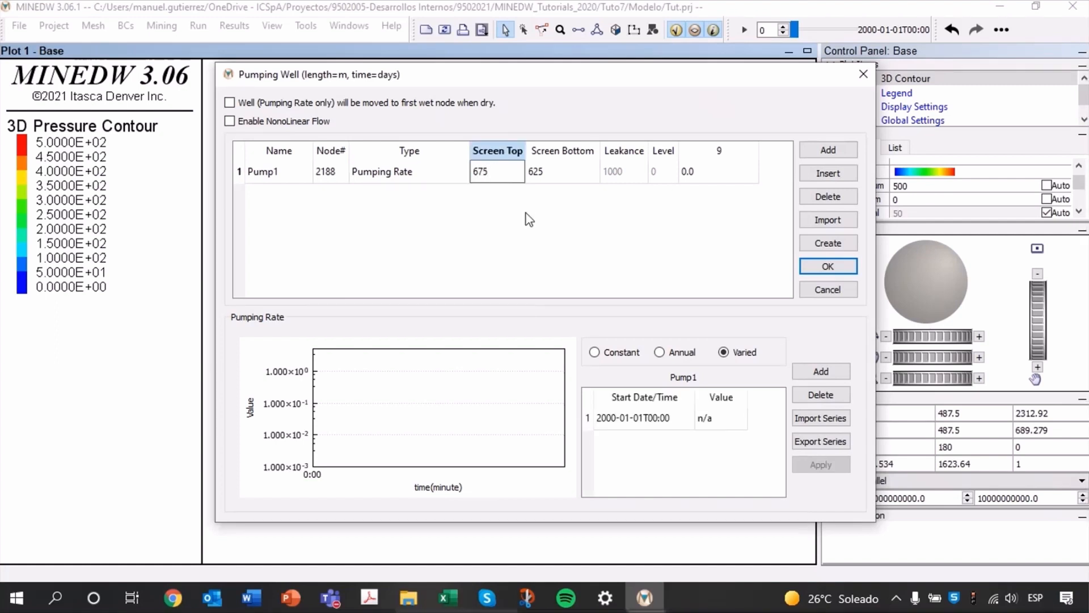
{"action": "left_click", "coordinate": [546, 197]}
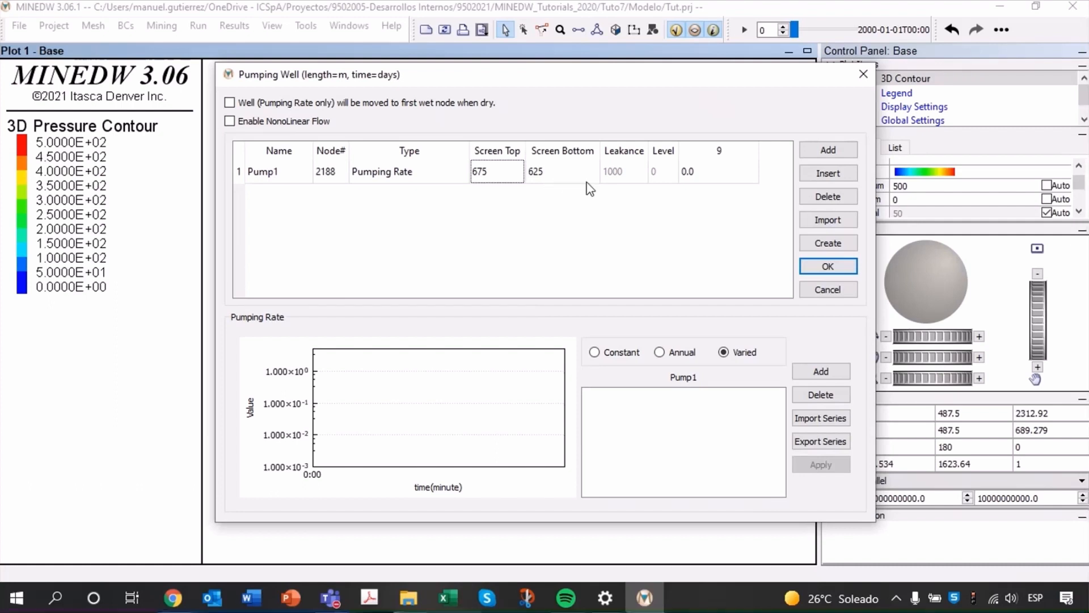
Change the type of well Pump1 to Pumping with LPE.
{"action": "double_click", "coordinate": [391, 172]}
{"action": "left_click", "coordinate": [391, 173]}
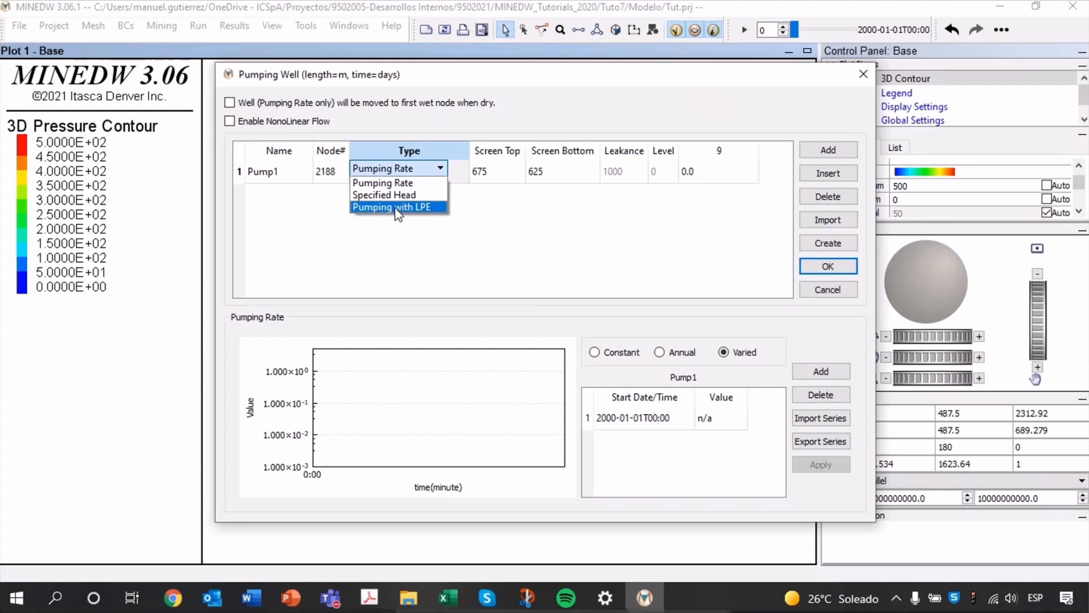
{"action": "left_click", "coordinate": [397, 207]}
Set Pump1's level to 630 and accept the well settings, declining to move nodes to the well locations.
{"action": "double_click", "coordinate": [658, 172]}
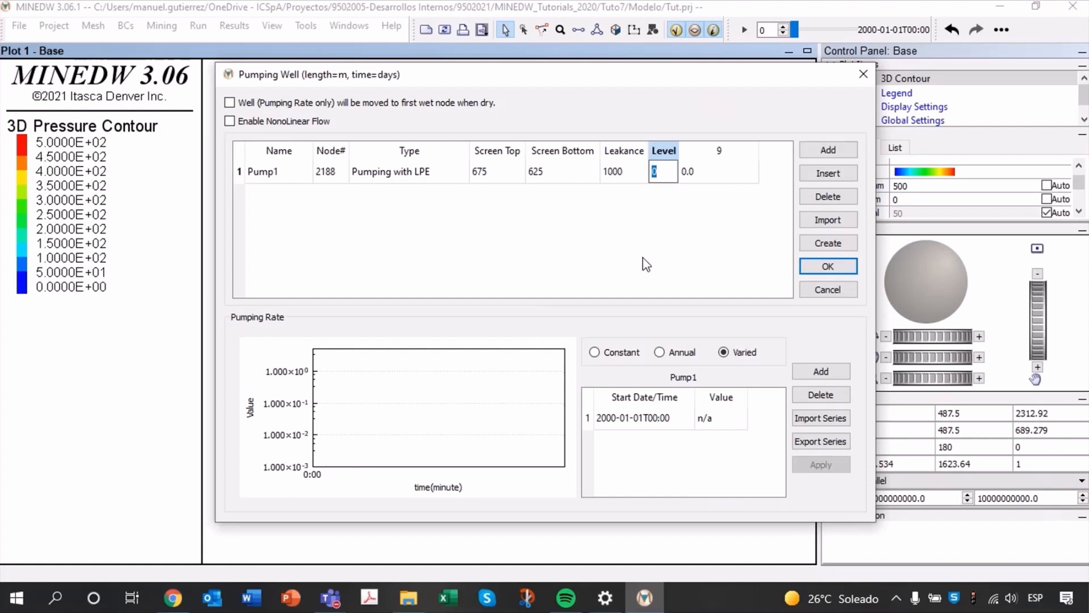
{"action": "type", "text": "6300"}
{"action": "left_click", "coordinate": [624, 251]}
{"action": "double_click", "coordinate": [665, 178]}
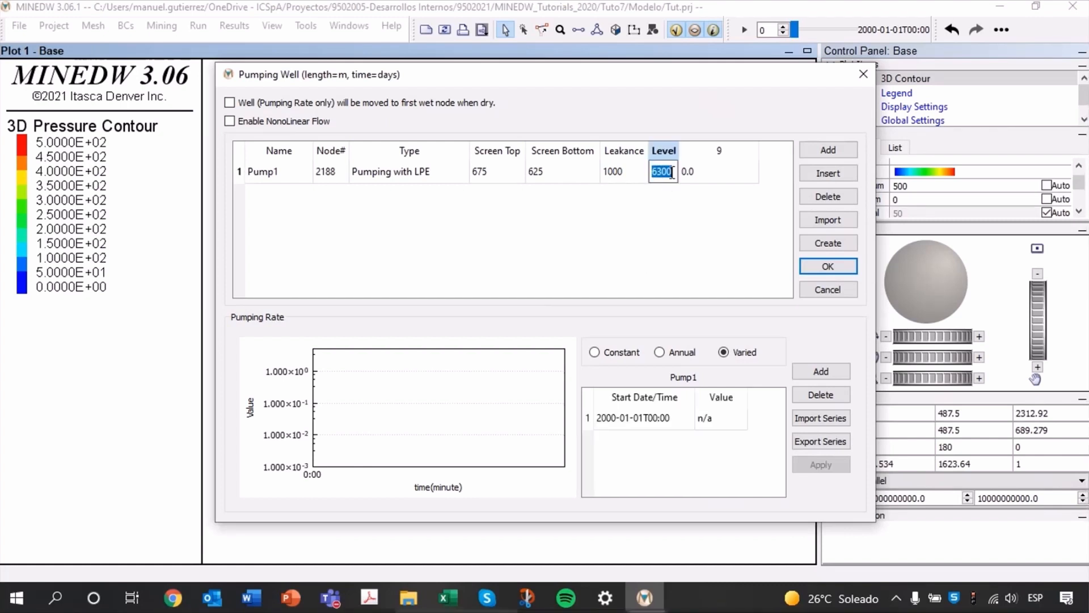
{"action": "left_click", "coordinate": [677, 174]}
{"action": "key", "text": "BackSpace"}
{"action": "left_click", "coordinate": [674, 248]}
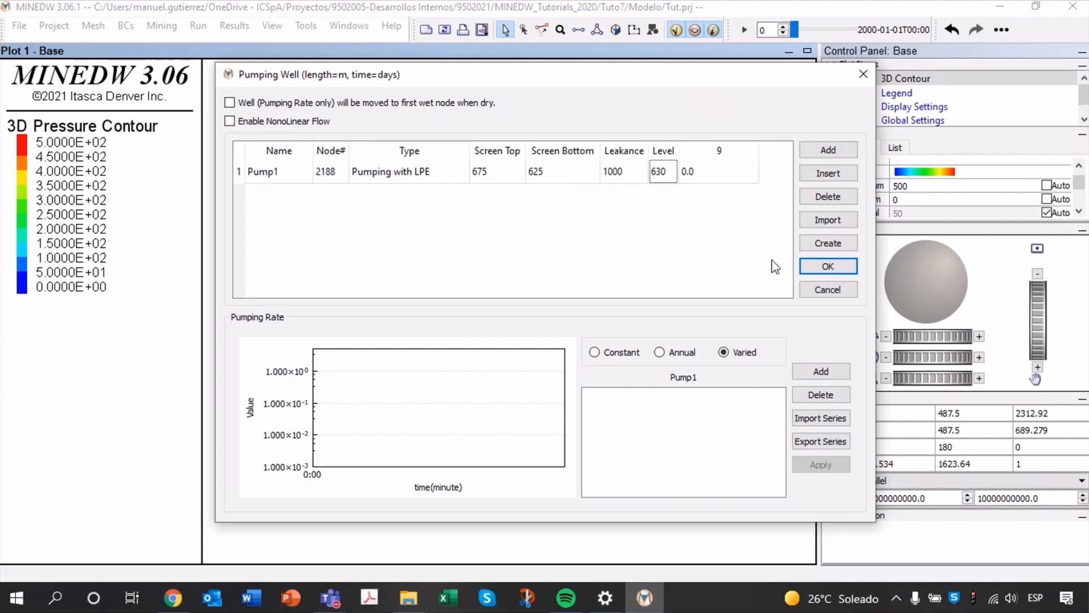
{"action": "left_click", "coordinate": [827, 266]}
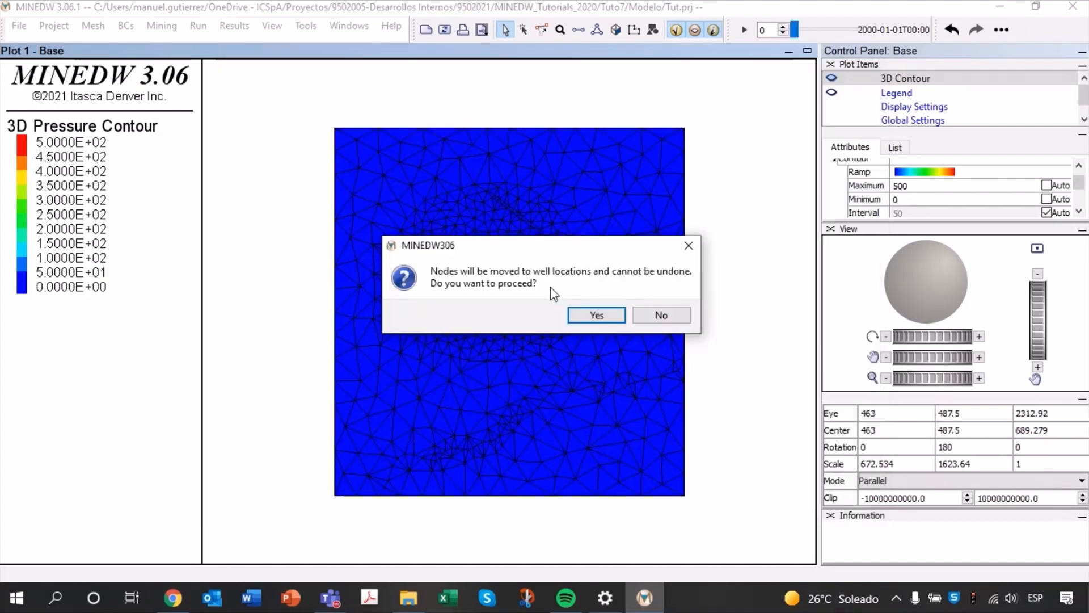
{"action": "left_click", "coordinate": [664, 318]}
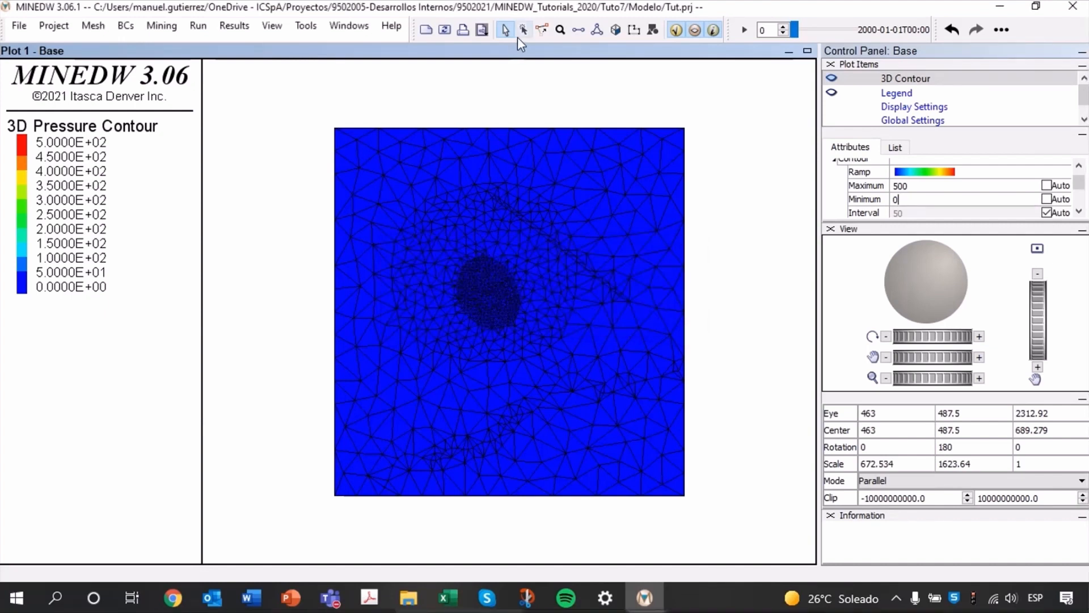
Hide the 3D Contour and add the Pumping Well boundary condition to the plot, rotated to a side view.
{"action": "left_click", "coordinate": [831, 79]}
{"action": "left_click", "coordinate": [893, 148]}
{"action": "scroll", "coordinate": [911, 196], "scroll_direction": "up", "scroll_amount": 4}
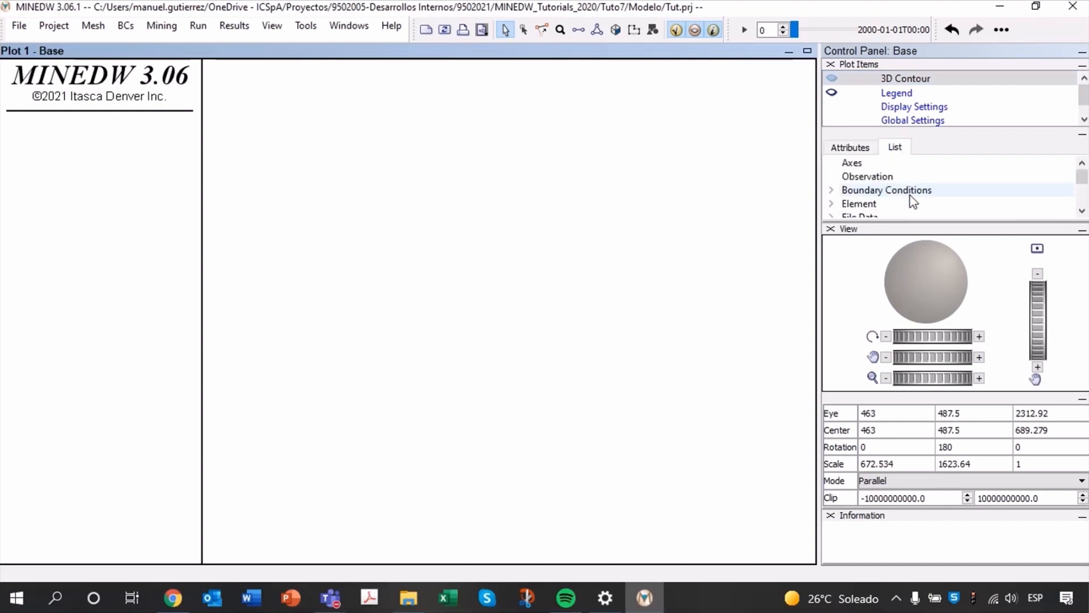
{"action": "left_click", "coordinate": [832, 190]}
{"action": "scroll", "coordinate": [922, 194], "scroll_direction": "down", "scroll_amount": 1}
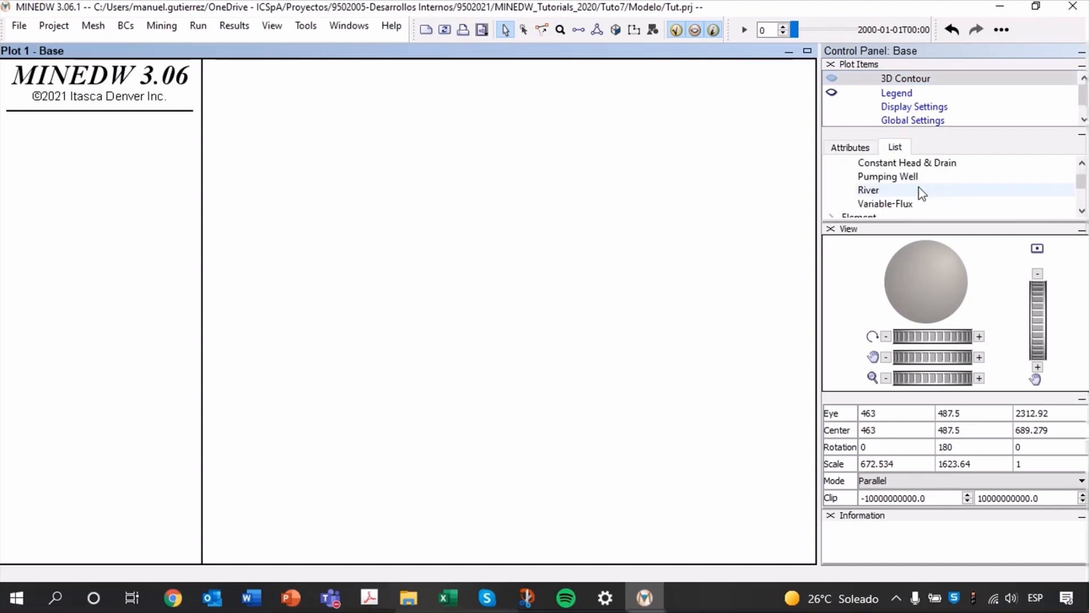
{"action": "double_click", "coordinate": [905, 178]}
{"action": "scroll", "coordinate": [523, 339], "scroll_direction": "up", "scroll_amount": 5}
{"action": "right_click_drag", "start_coordinate": [524, 339], "coordinate": [526, 309]}
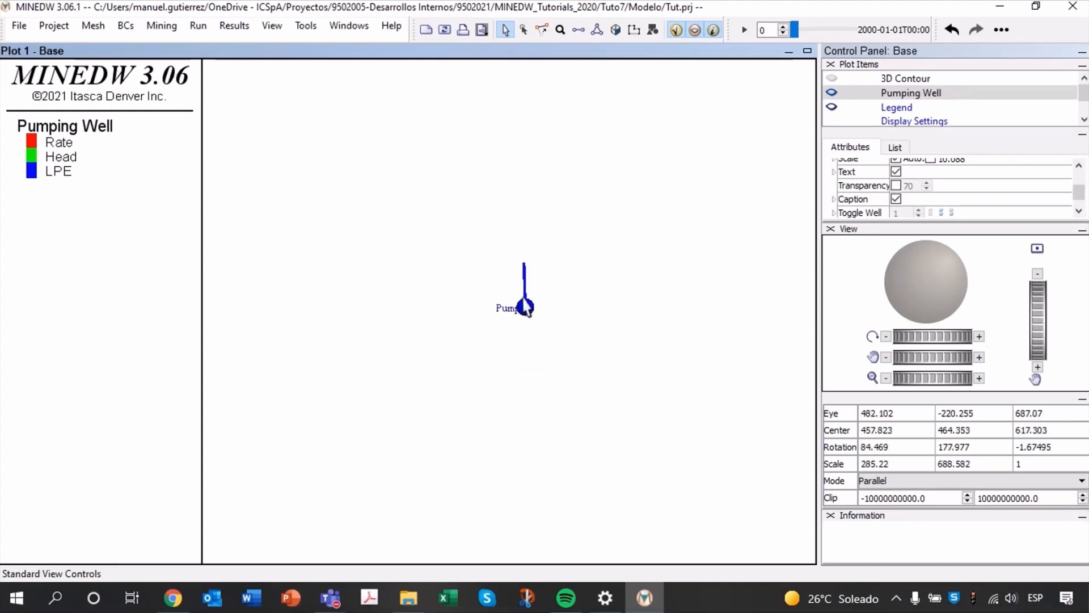
{"action": "left_click", "coordinate": [528, 307]}
Reopen the pumping well settings and give Pump1 a varied rate of -200 starting 2001-01-01T00:00.
{"action": "left_click", "coordinate": [125, 25]}
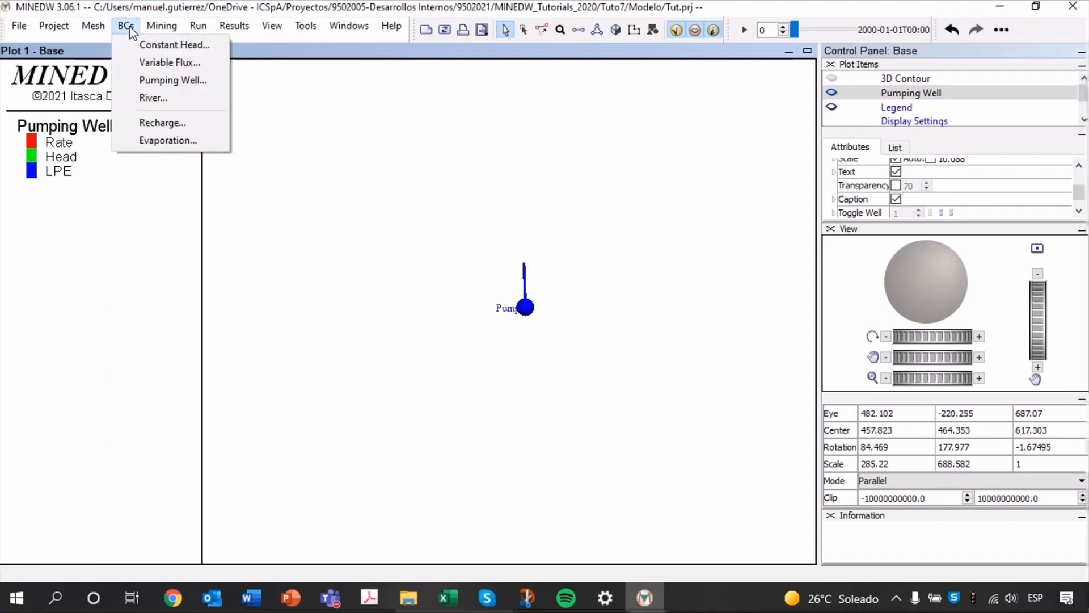
{"action": "left_click", "coordinate": [165, 79]}
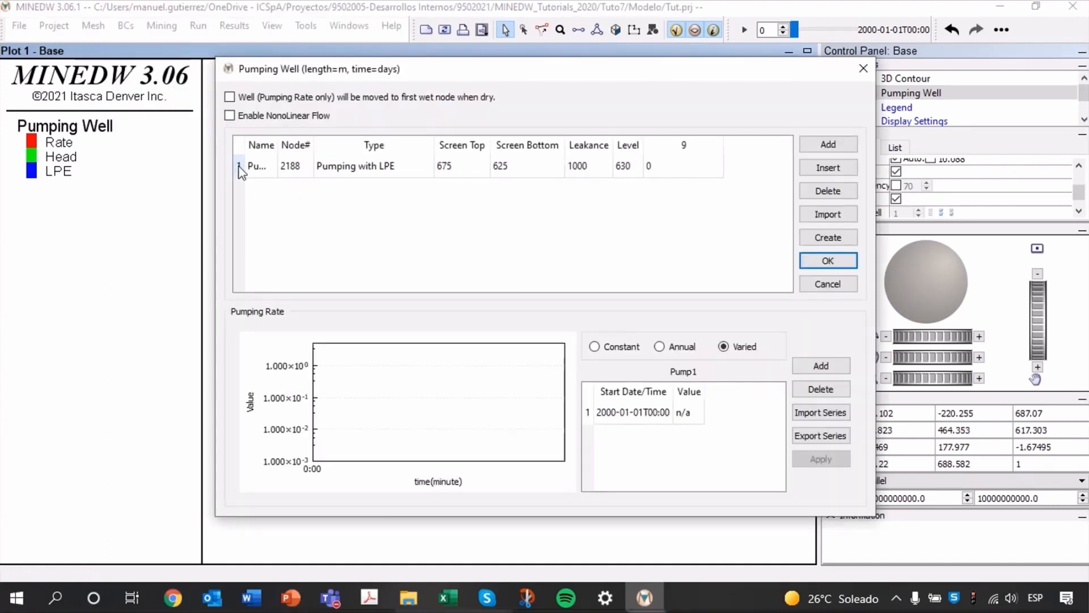
{"action": "left_click", "coordinate": [239, 167]}
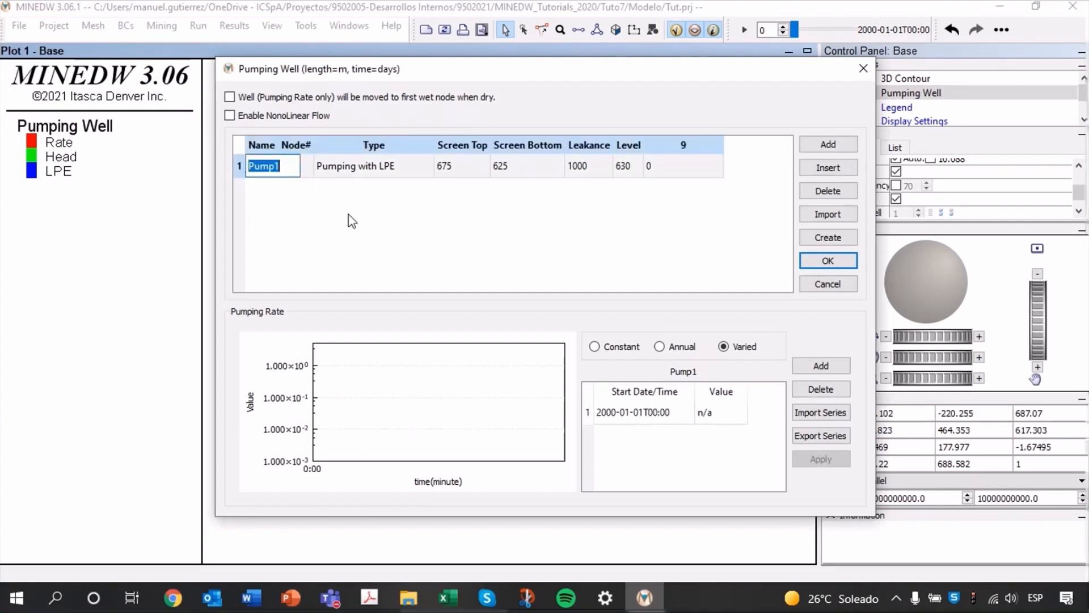
{"action": "double_click", "coordinate": [638, 420]}
{"action": "type", "text": "20"}
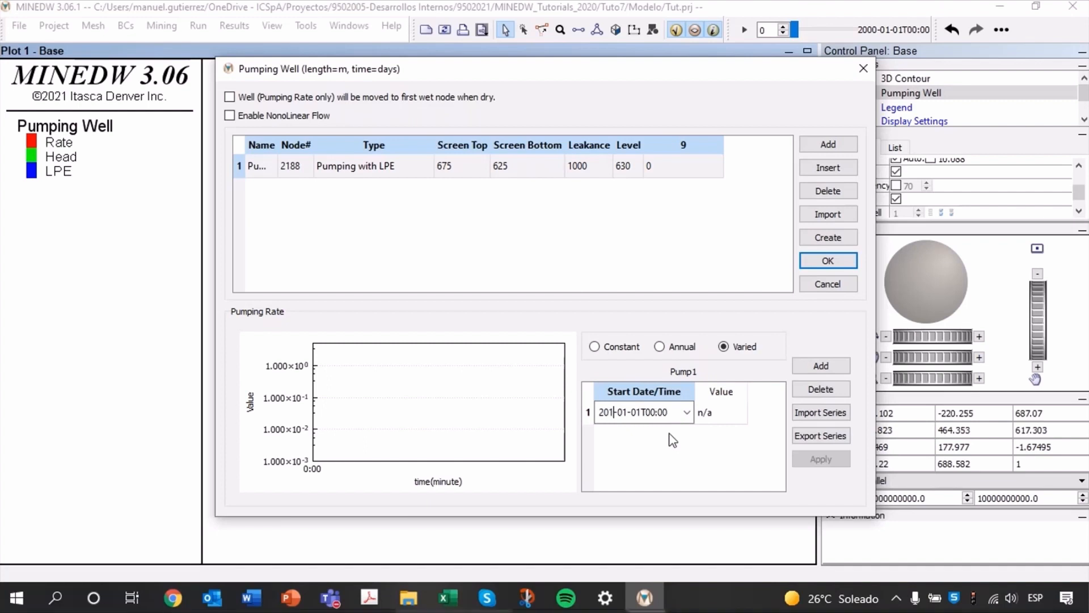
{"action": "type", "text": "01"}
{"action": "key", "text": "Tab"}
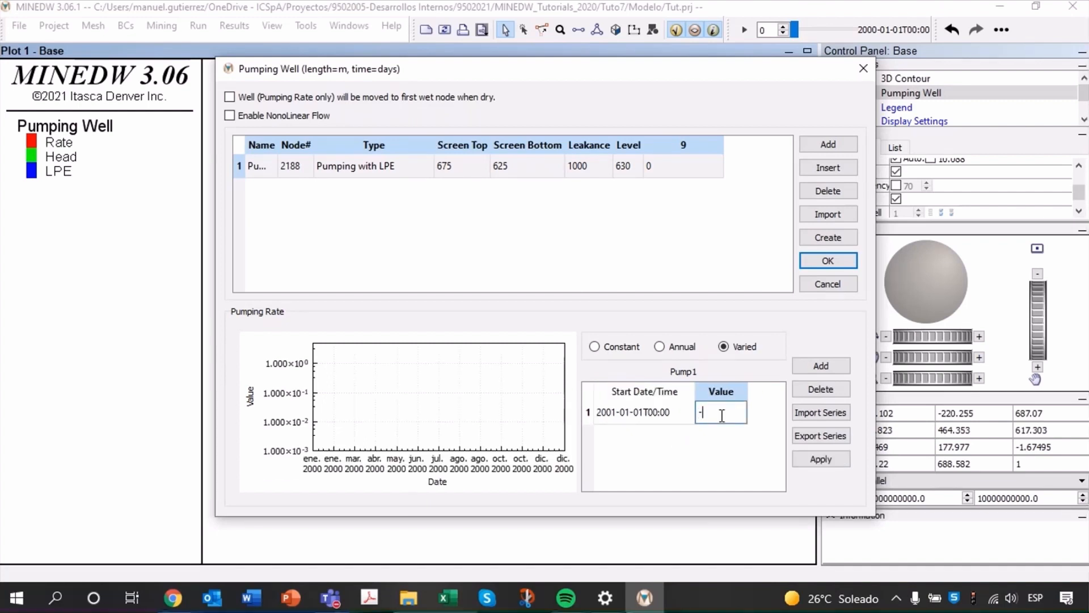
{"action": "type", "text": "-200"}
{"action": "key", "text": "Return"}
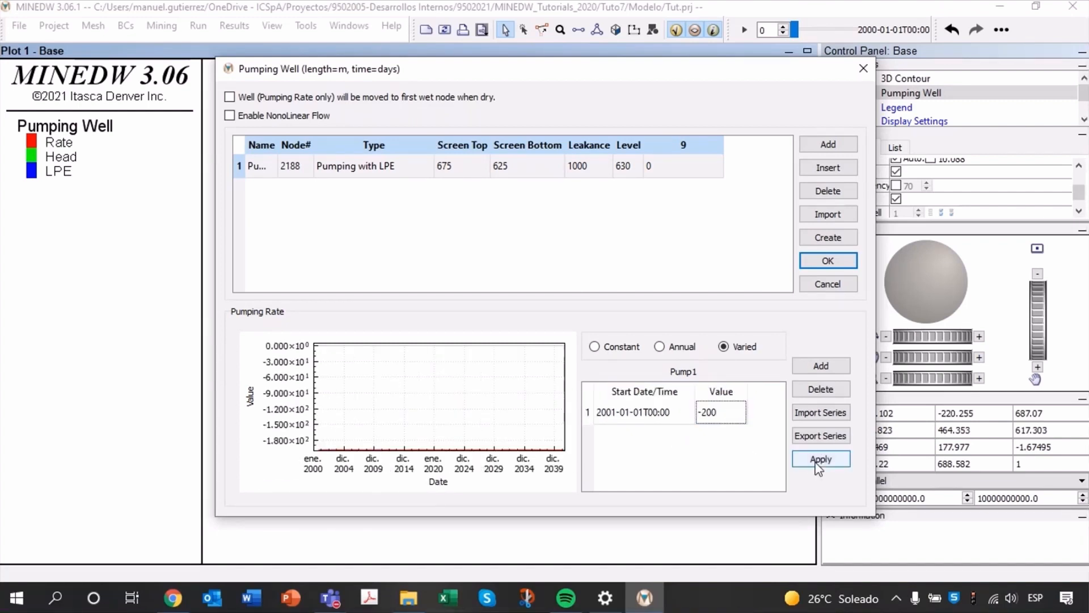
Add a second Pump1 rate entry of 0 starting 2002-01-01T00:00, apply the series and accept the well settings.
{"action": "left_click", "coordinate": [822, 367]}
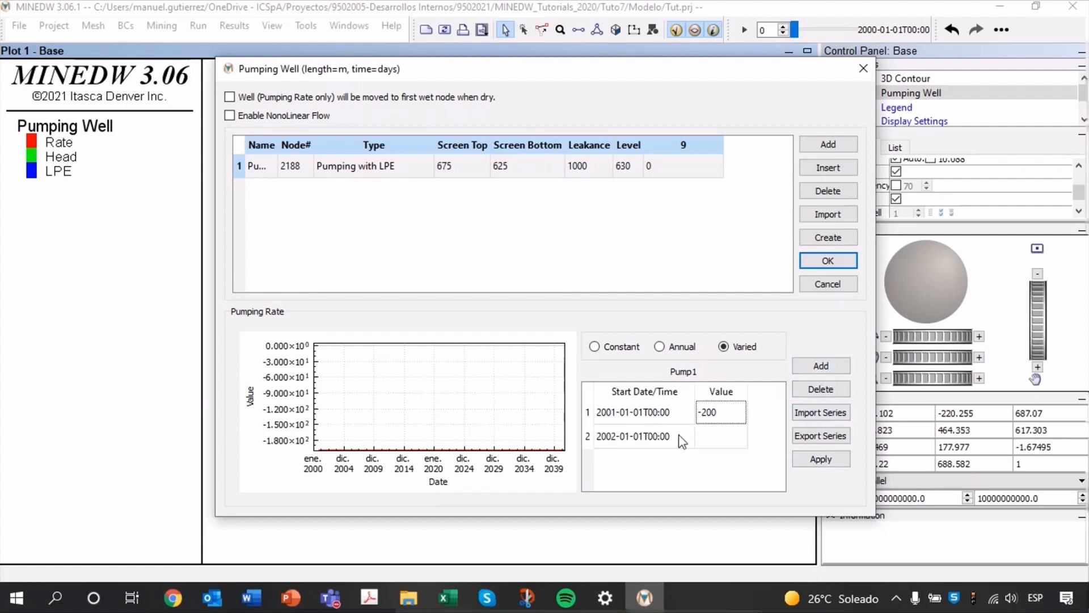
{"action": "double_click", "coordinate": [730, 448]}
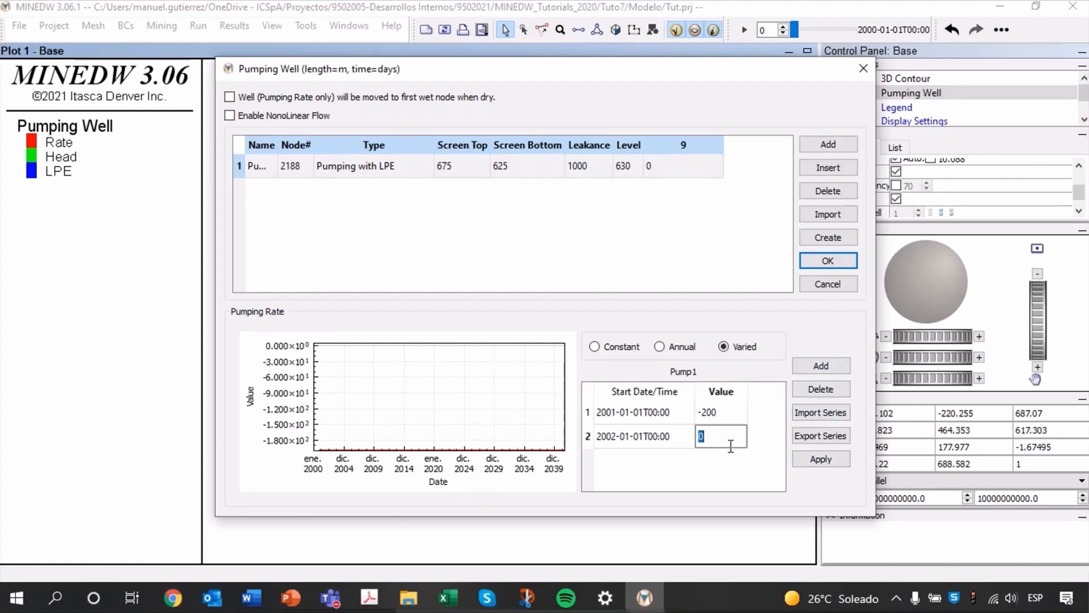
{"action": "left_click", "coordinate": [719, 467]}
{"action": "left_click", "coordinate": [831, 465]}
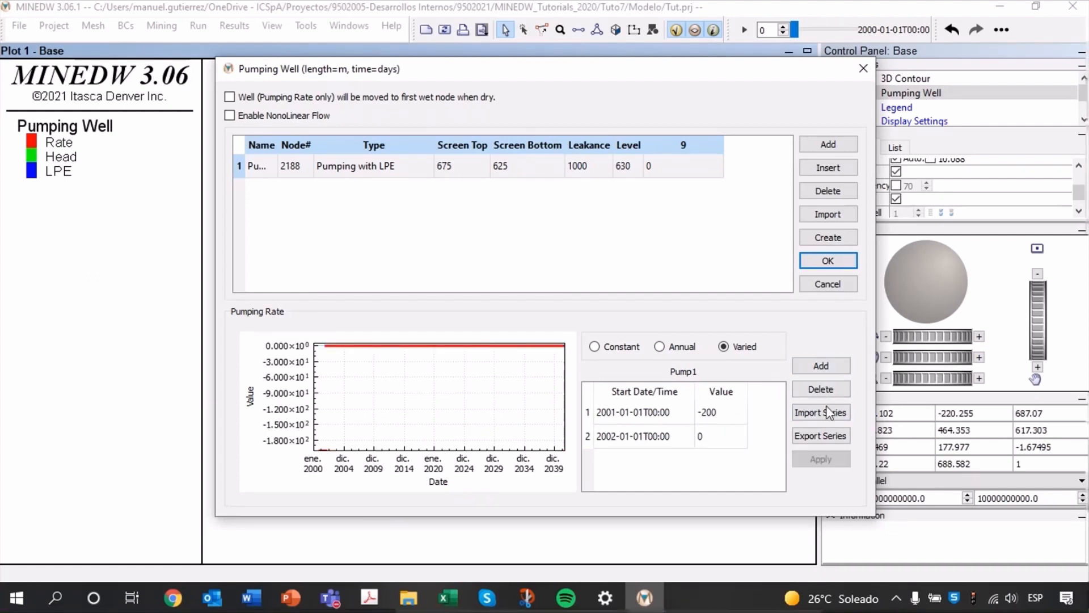
{"action": "left_click", "coordinate": [828, 261]}
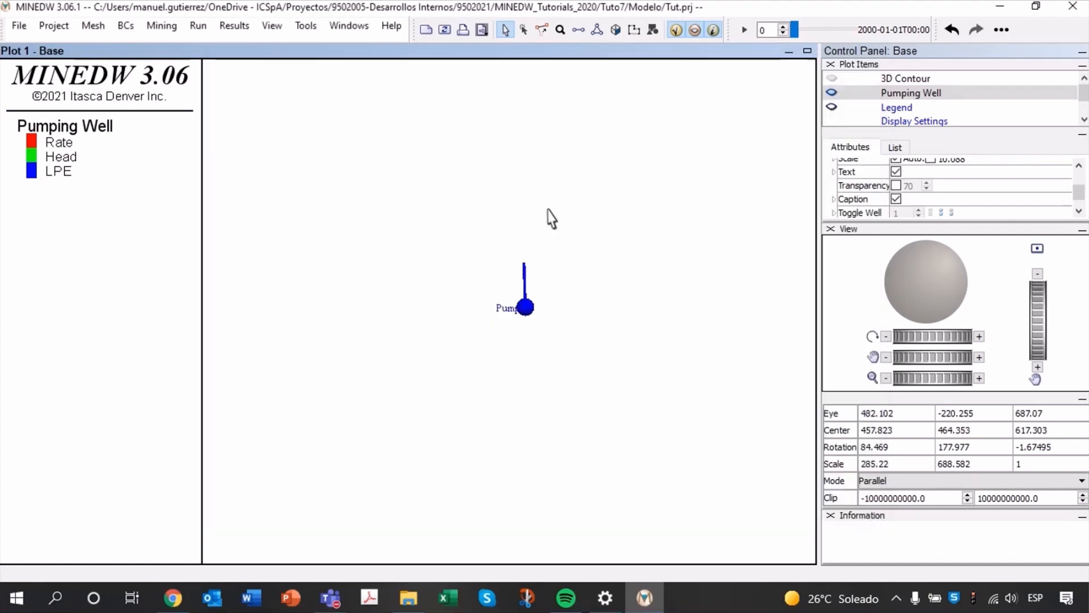
Save the project and create the data set for the model run.
{"action": "left_click", "coordinate": [19, 26]}
{"action": "left_click", "coordinate": [58, 80]}
{"action": "left_click", "coordinate": [203, 27]}
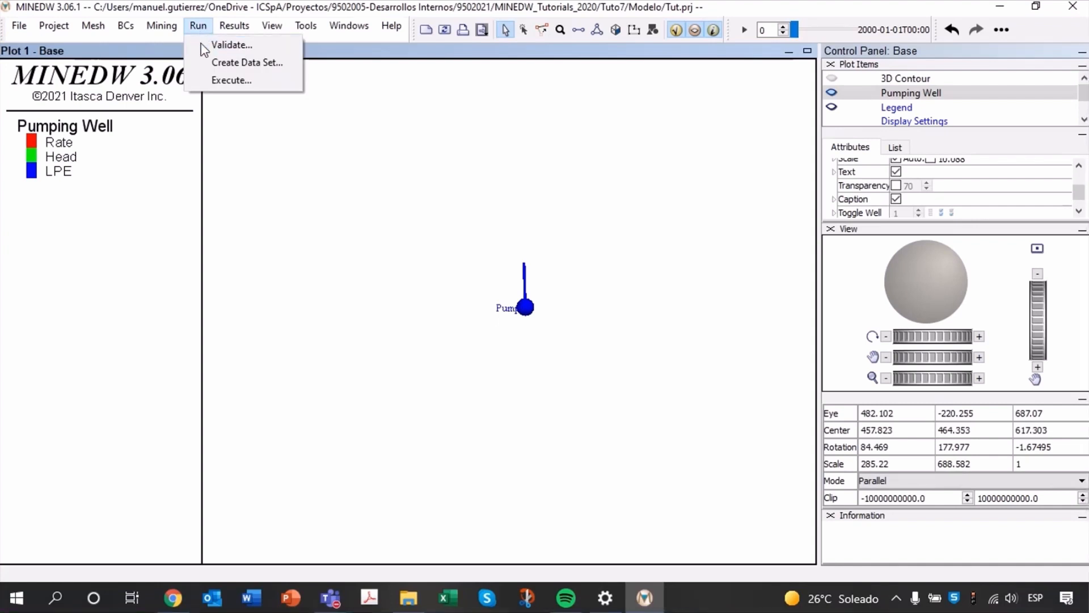
{"action": "left_click", "coordinate": [234, 64]}
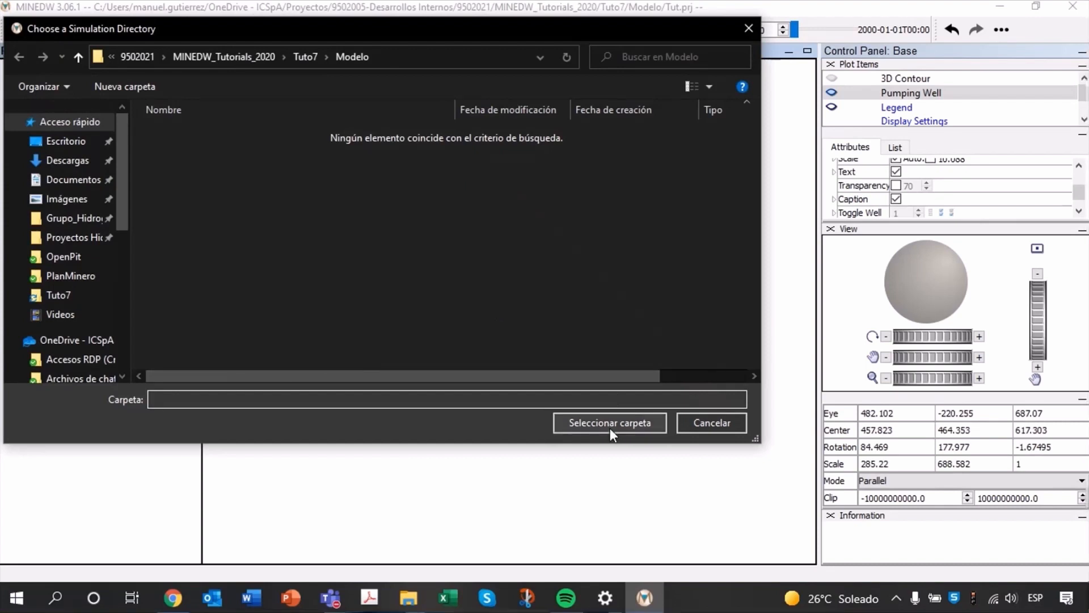
{"action": "left_click", "coordinate": [610, 424]}
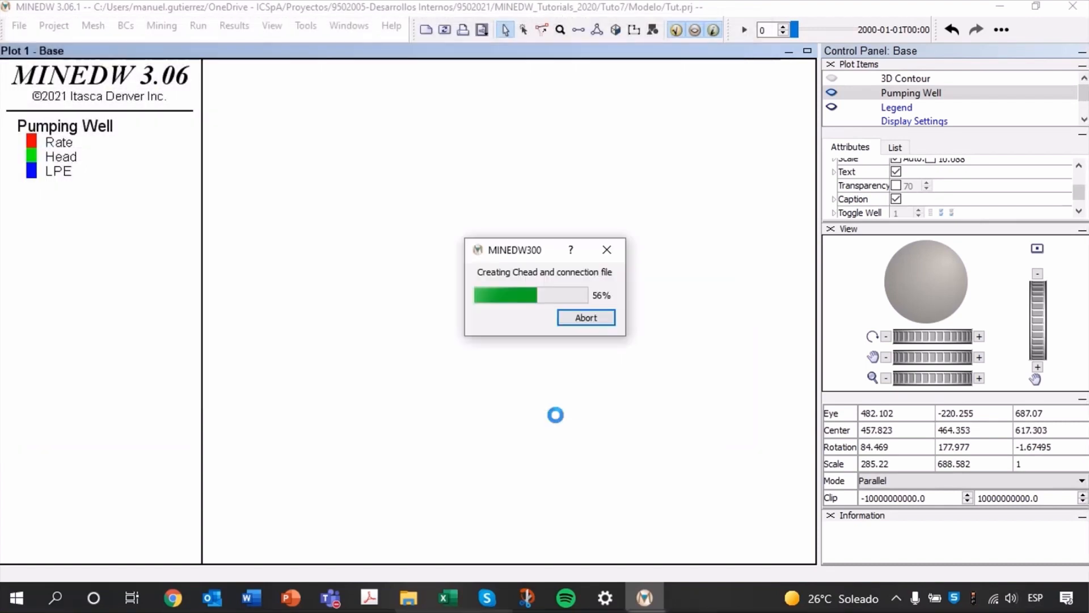
Execute the model run on the data set in the Modelo folder, check the simulation progress window and close it on completion.
{"action": "left_click", "coordinate": [199, 26]}
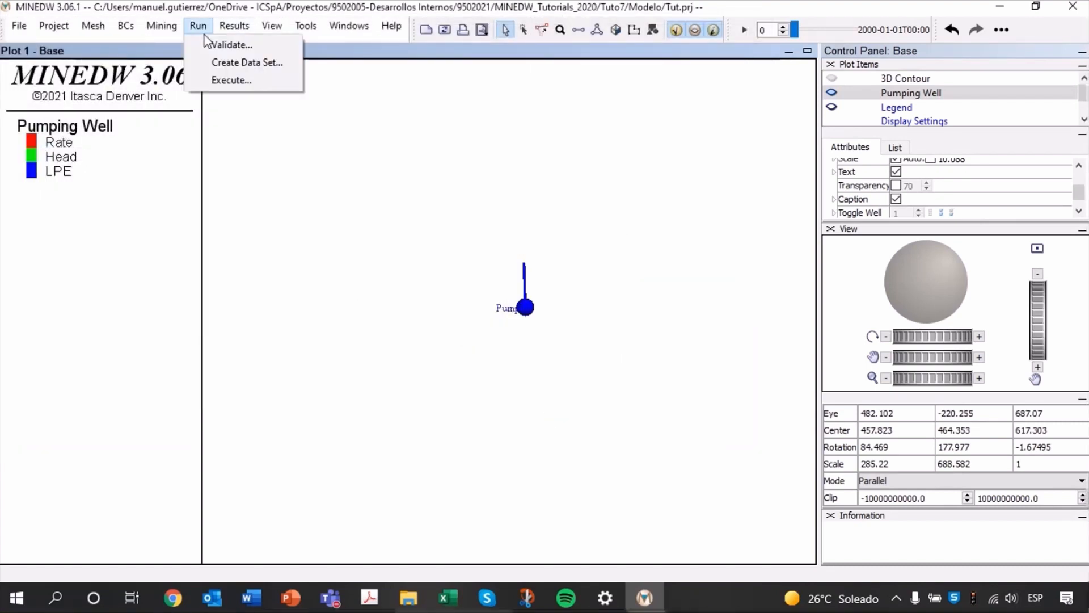
{"action": "left_click", "coordinate": [224, 80]}
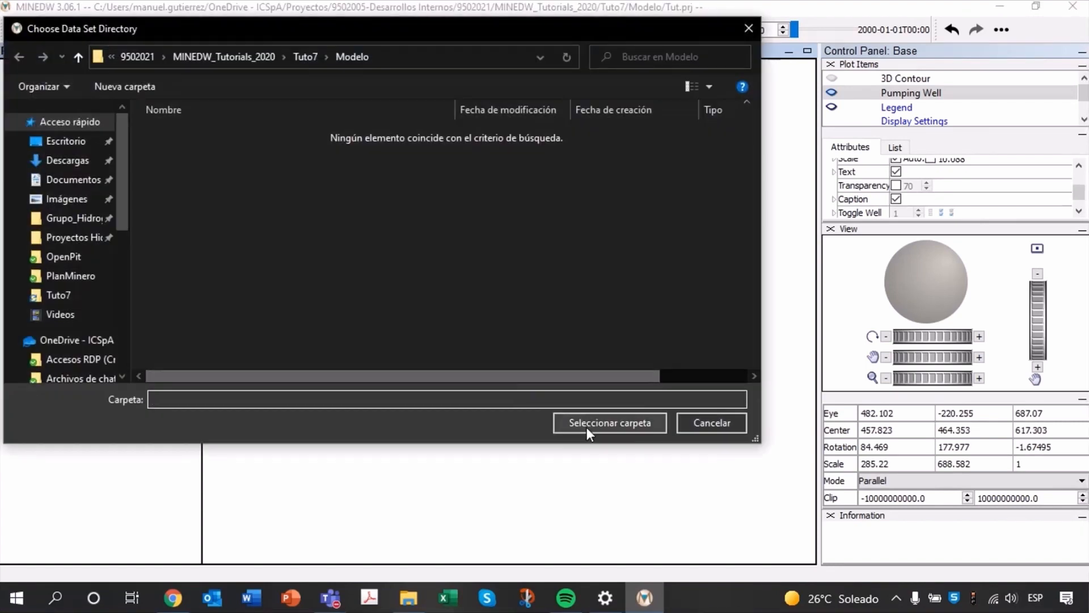
{"action": "left_click", "coordinate": [586, 427]}
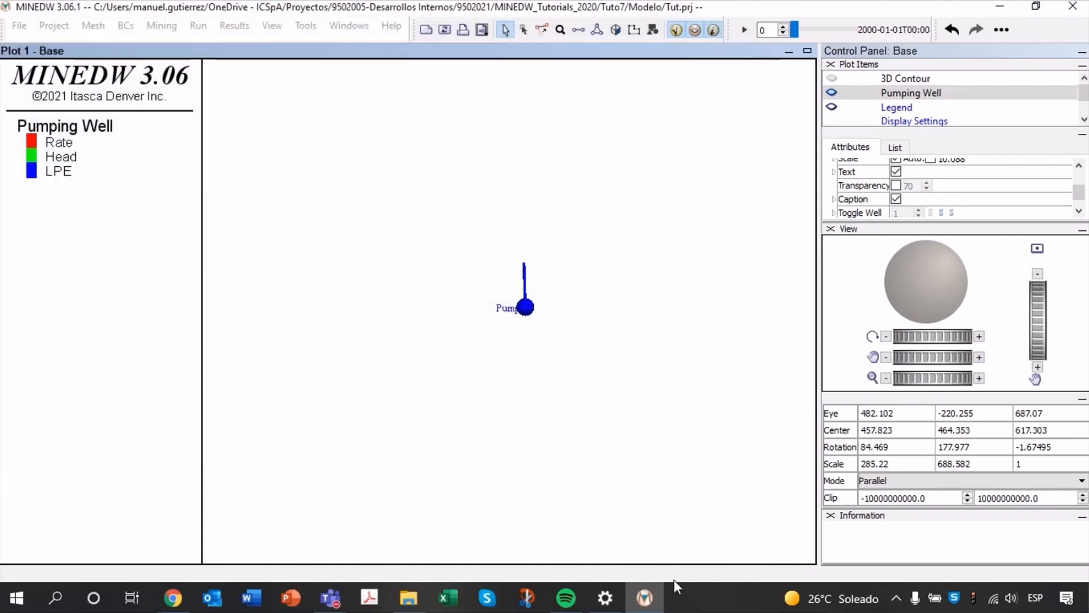
{"action": "left_click", "coordinate": [654, 593]}
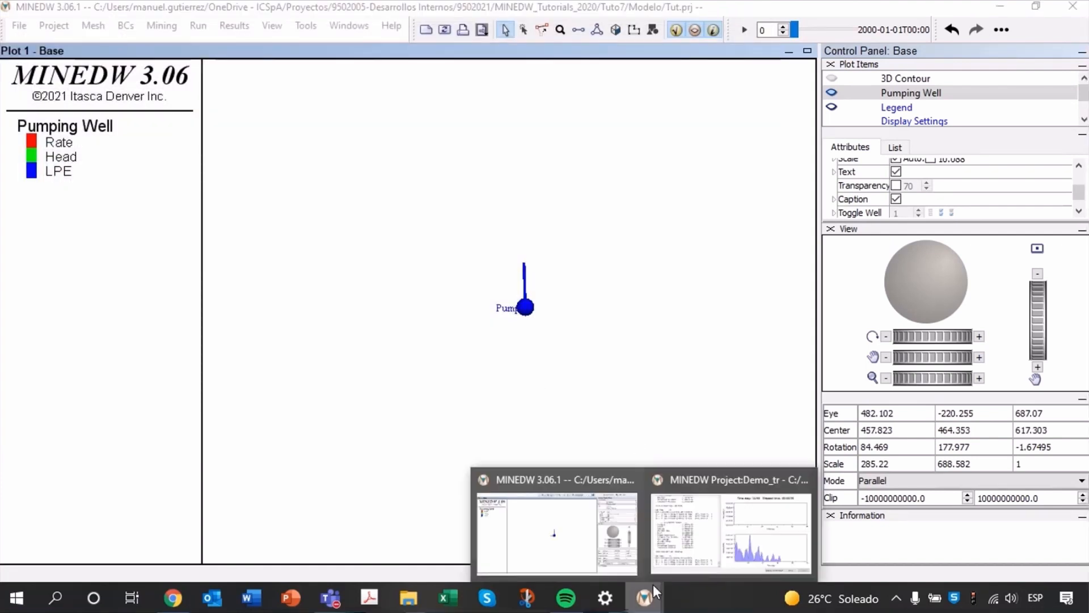
{"action": "left_click", "coordinate": [731, 530]}
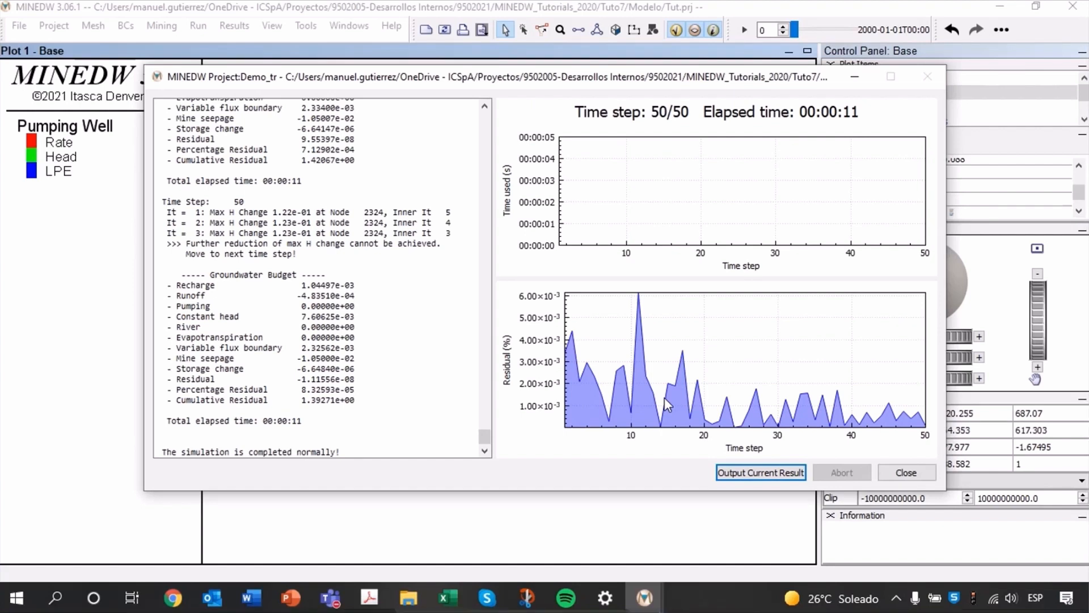
{"action": "left_click", "coordinate": [906, 472]}
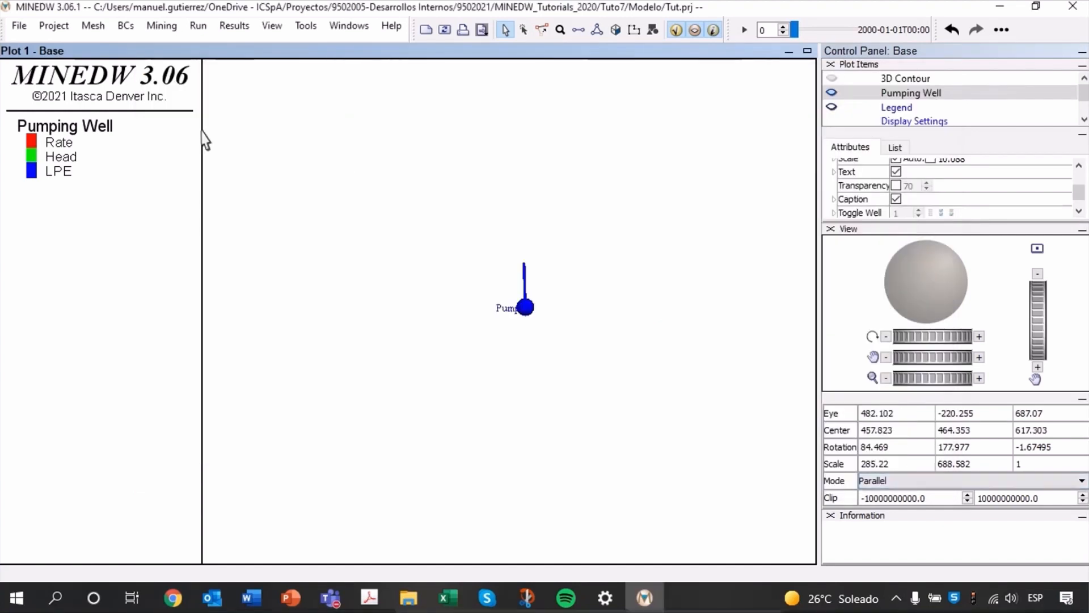
Read the run results from the file Demotr.plb.
{"action": "left_click", "coordinate": [233, 27]}
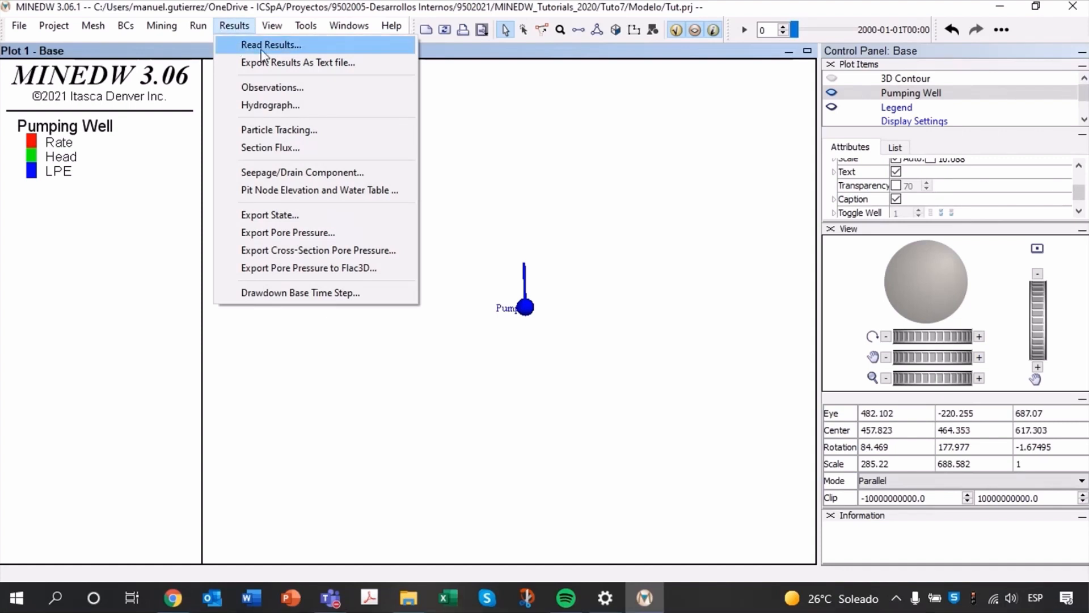
{"action": "left_click", "coordinate": [262, 51]}
{"action": "left_click", "coordinate": [437, 183]}
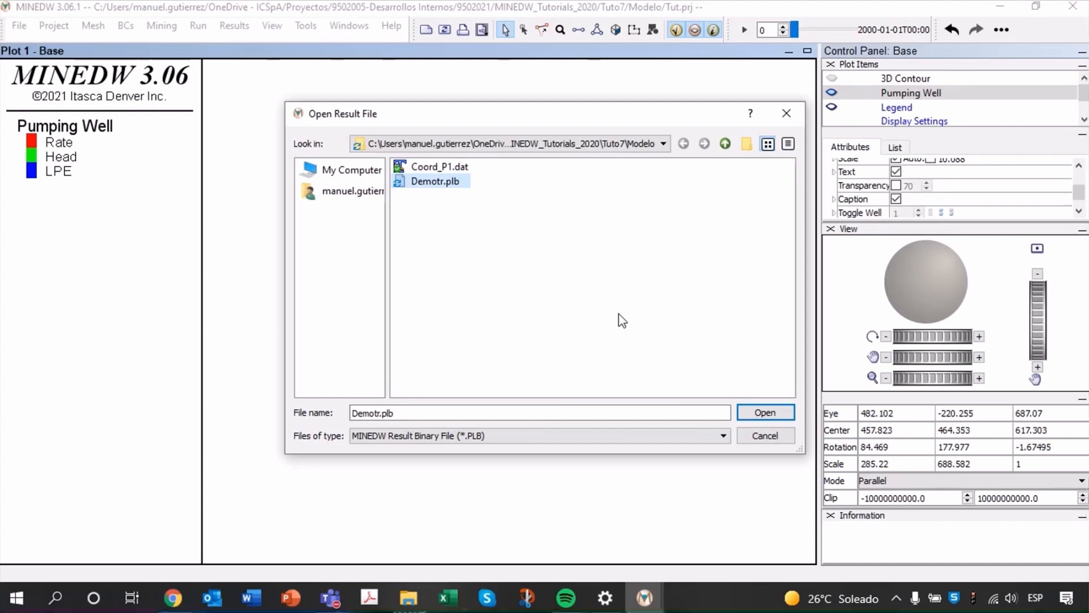
{"action": "left_click", "coordinate": [765, 413]}
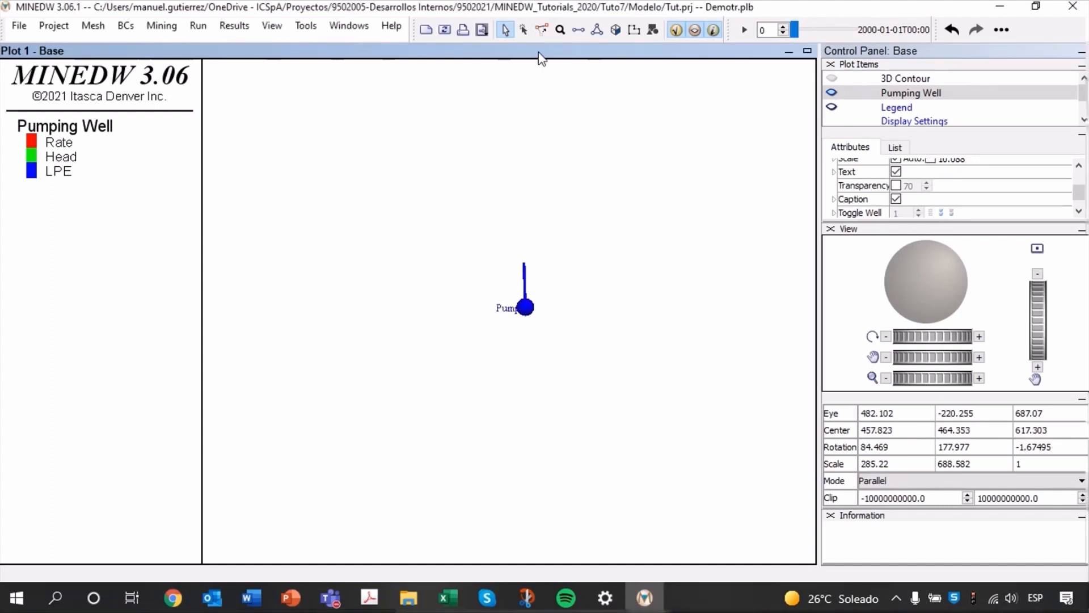
Switch the plot to a top view and show the 3D Contour.
{"action": "key", "text": "shift+z"}
{"action": "left_click", "coordinate": [895, 147]}
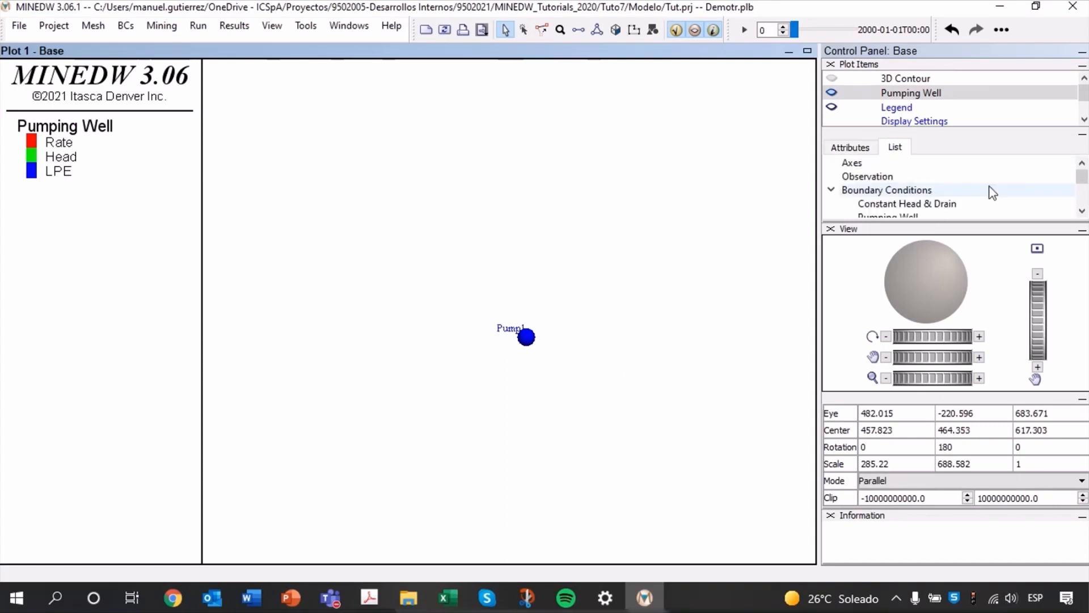
{"action": "left_click", "coordinate": [832, 81]}
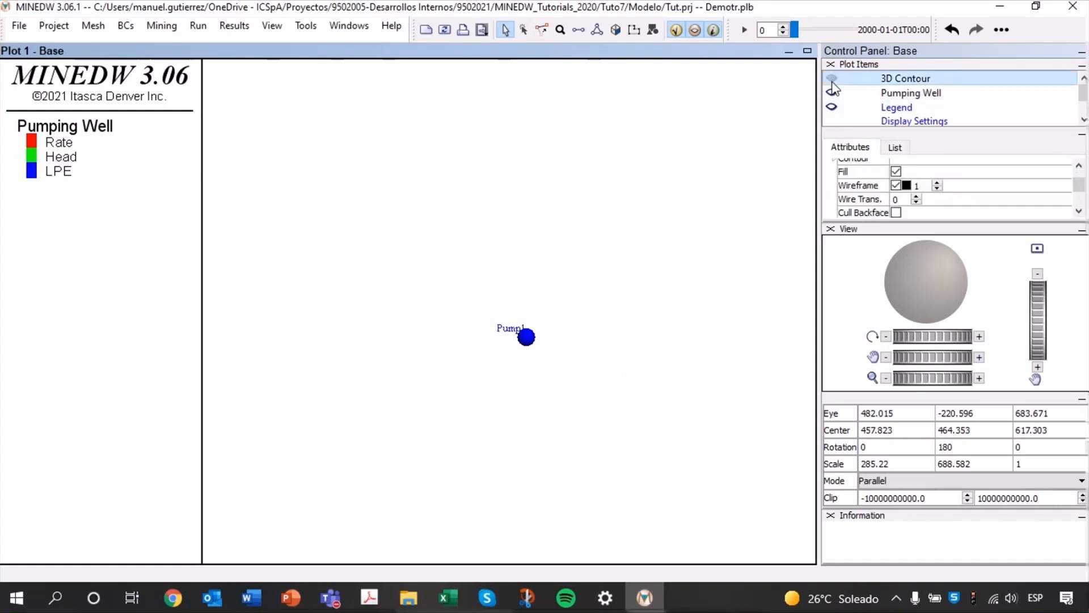
{"action": "left_click", "coordinate": [831, 79]}
{"action": "left_click", "coordinate": [895, 147]}
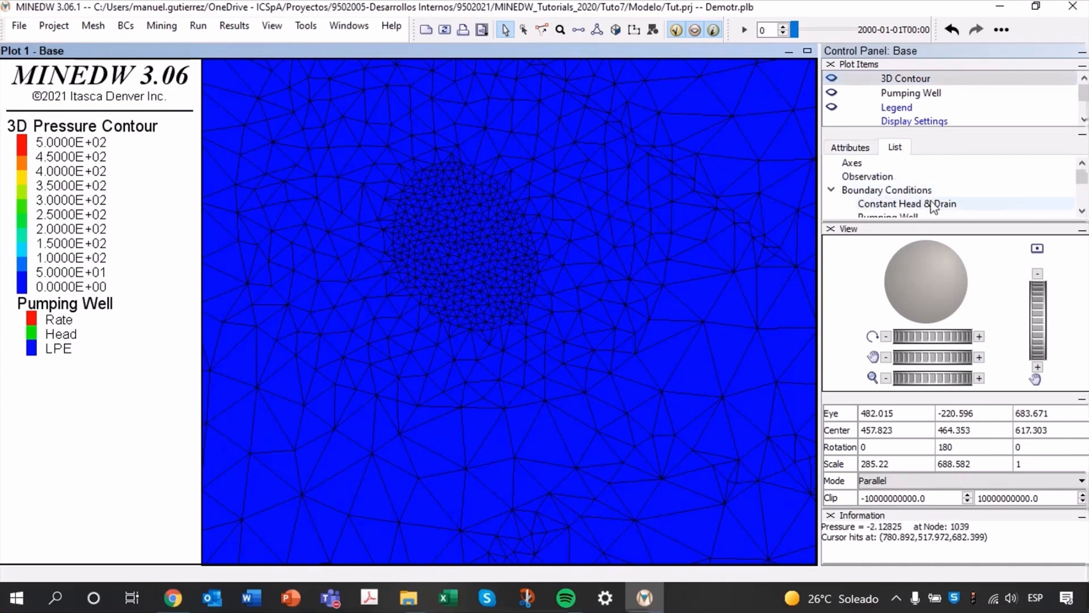
{"action": "scroll", "coordinate": [939, 205], "scroll_direction": "down", "scroll_amount": 1}
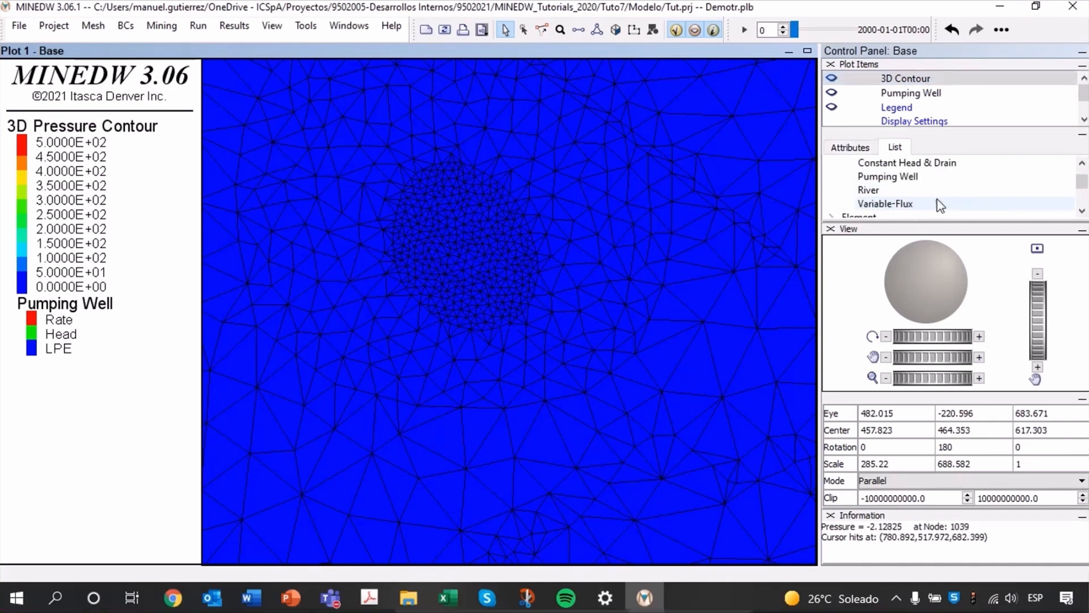
{"action": "scroll", "coordinate": [778, 159], "scroll_direction": "up", "scroll_amount": 3}
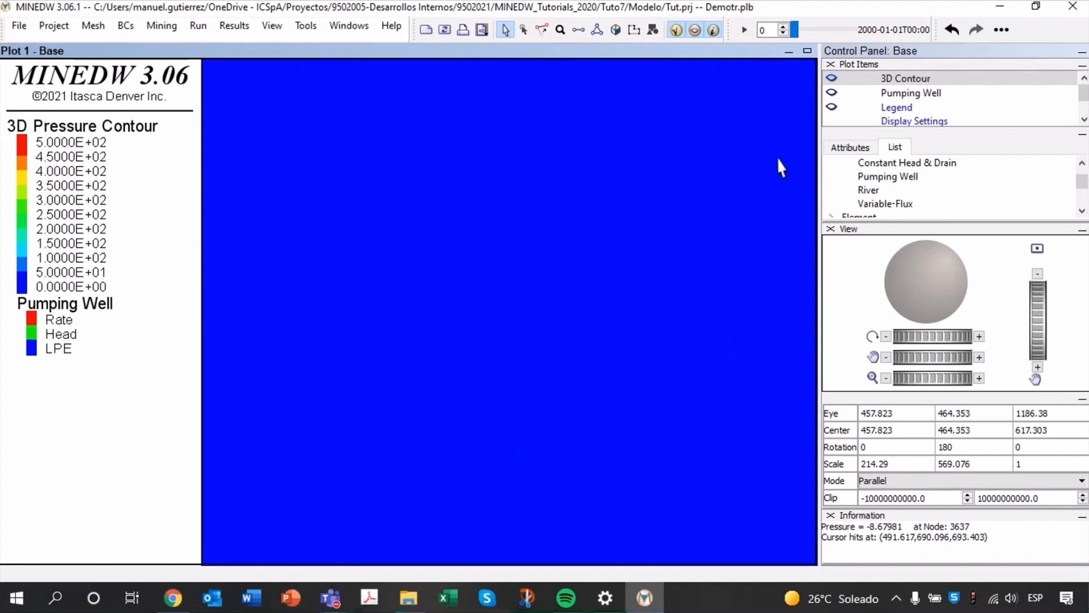
{"action": "left_click_drag", "start_coordinate": [782, 167], "coordinate": [642, 247]}
{"action": "left_click", "coordinate": [522, 30]}
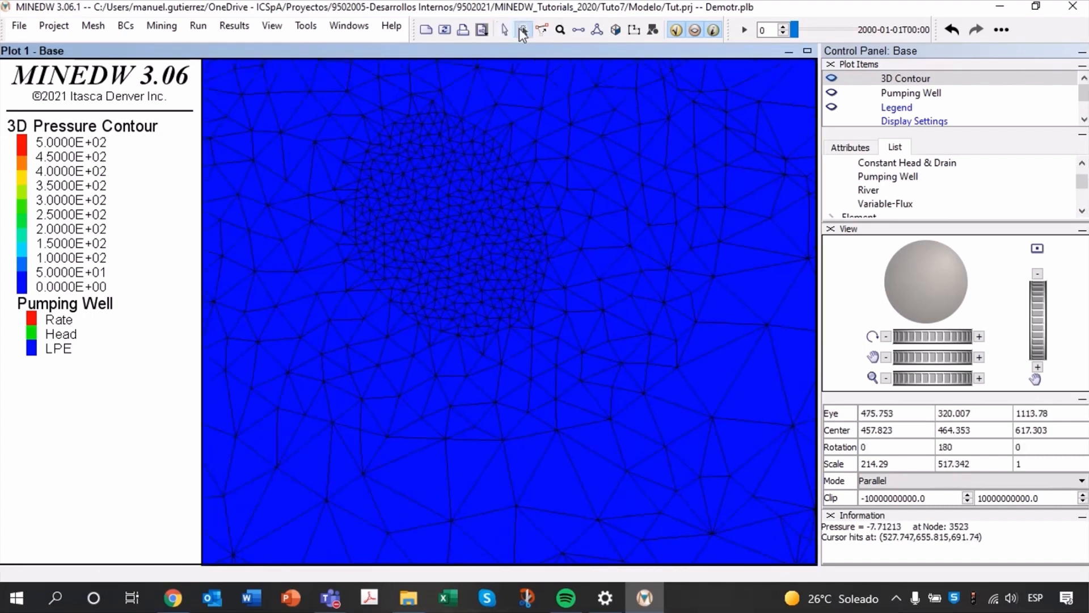
Hide the 3D Contour and frame Pump1 close up from above.
{"action": "left_click", "coordinate": [830, 80]}
{"action": "scroll", "coordinate": [550, 387], "scroll_direction": "up", "scroll_amount": 9}
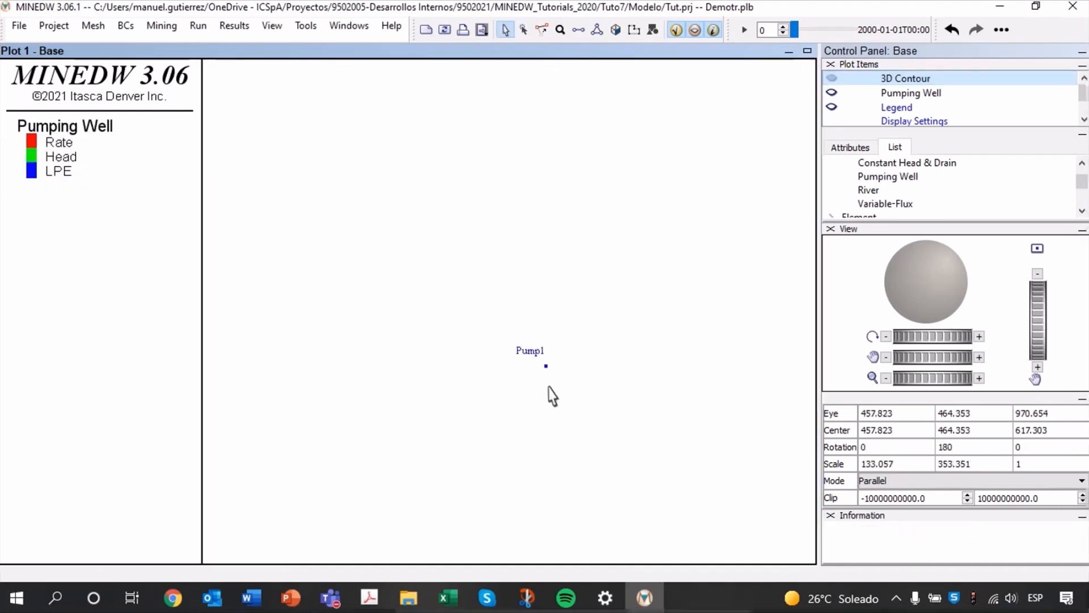
{"action": "middle_click_drag", "start_coordinate": [574, 387], "coordinate": [544, 285]}
{"action": "scroll", "coordinate": [545, 286], "scroll_direction": "up", "scroll_amount": 4}
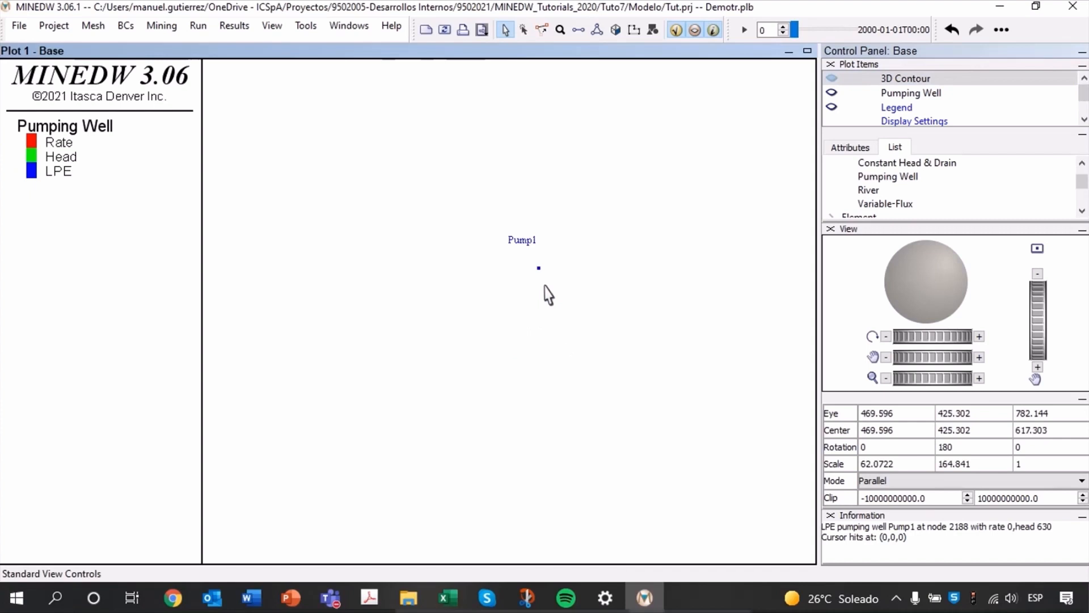
{"action": "left_click", "coordinate": [896, 94]}
Show the 3D Contour, cut it with a vertical plane through Pump1 and snap the view to that plane.
{"action": "left_click", "coordinate": [832, 78]}
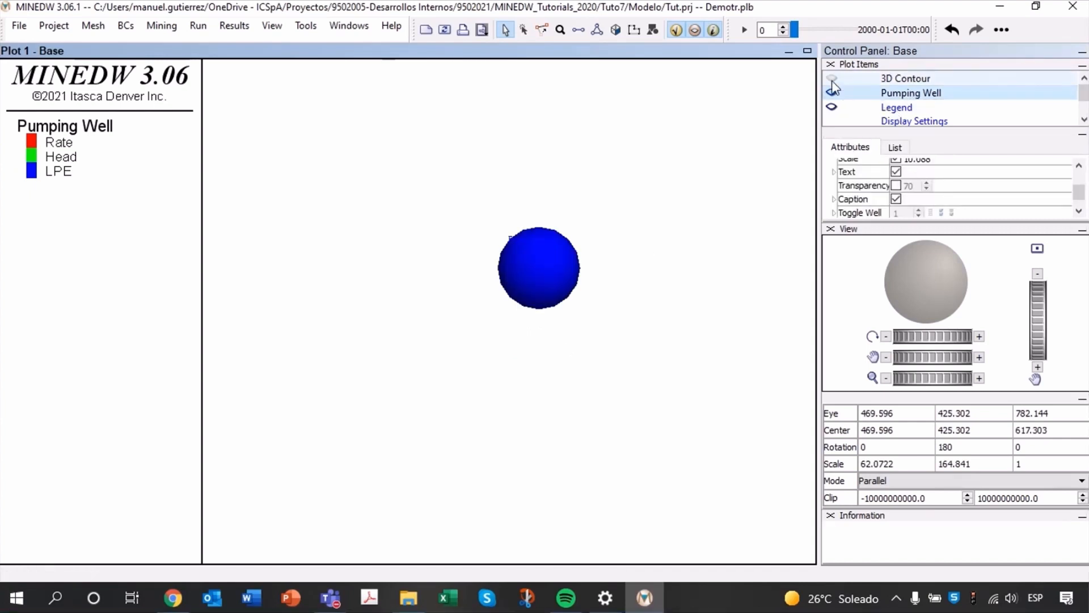
{"action": "left_click", "coordinate": [615, 30]}
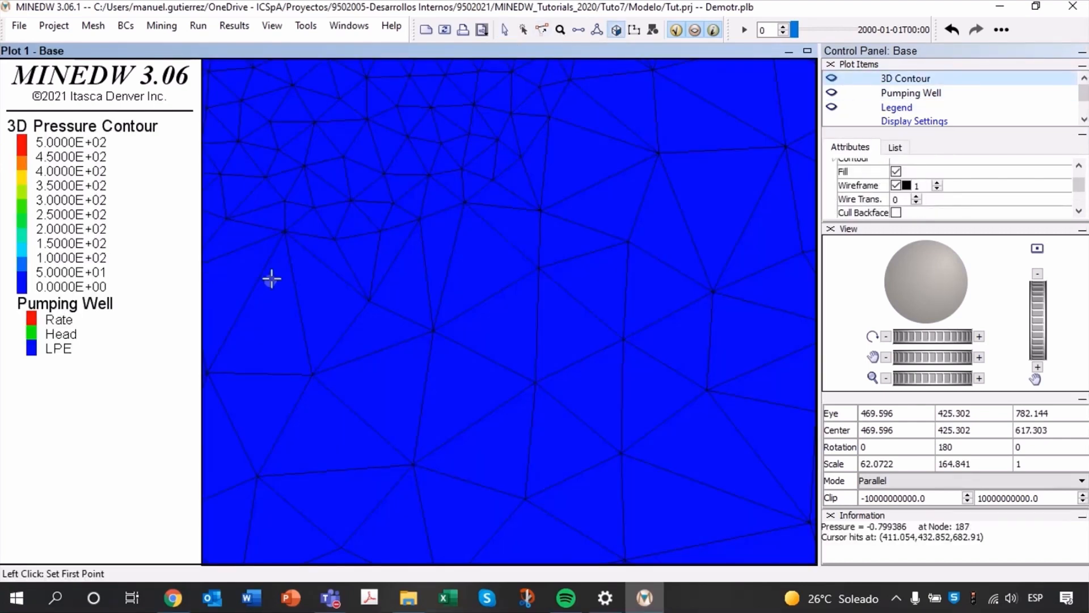
{"action": "left_click", "coordinate": [244, 276]}
{"action": "left_click", "coordinate": [767, 269]}
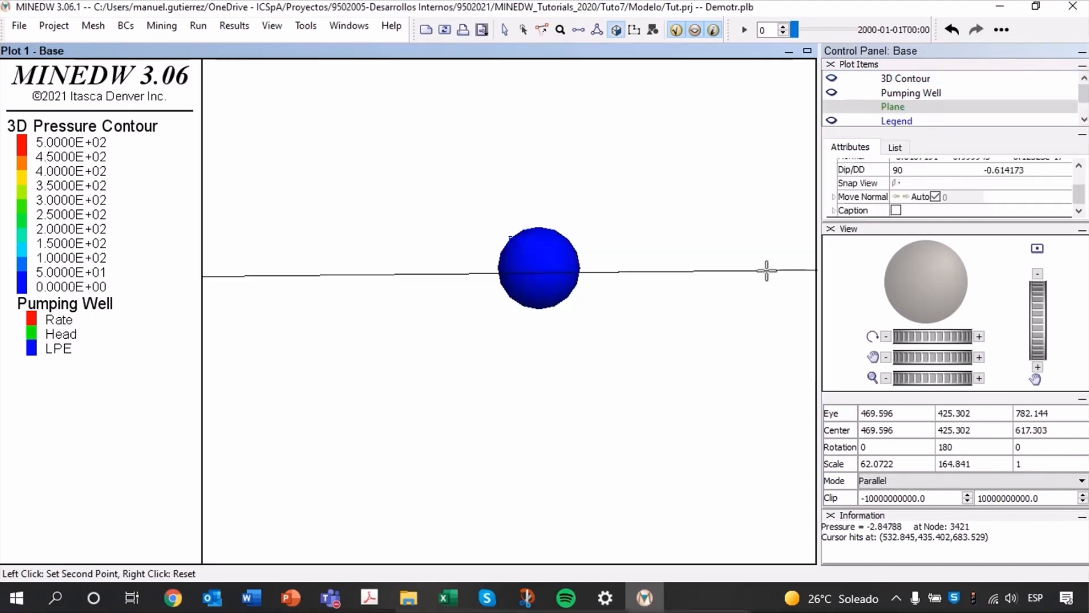
{"action": "left_click", "coordinate": [897, 183]}
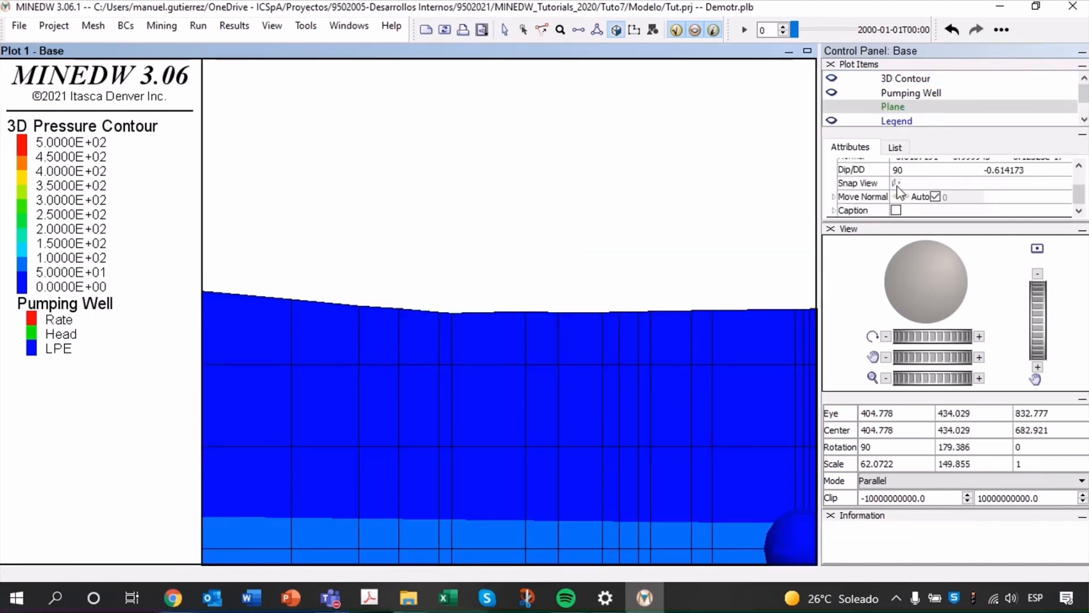
{"action": "left_click", "coordinate": [505, 29]}
Examine the pressure around Pump1 in the section by stepping the results up to 2002-03-01 and back to 2001-11-01.
{"action": "middle_click_drag", "start_coordinate": [577, 184], "coordinate": [571, 173]}
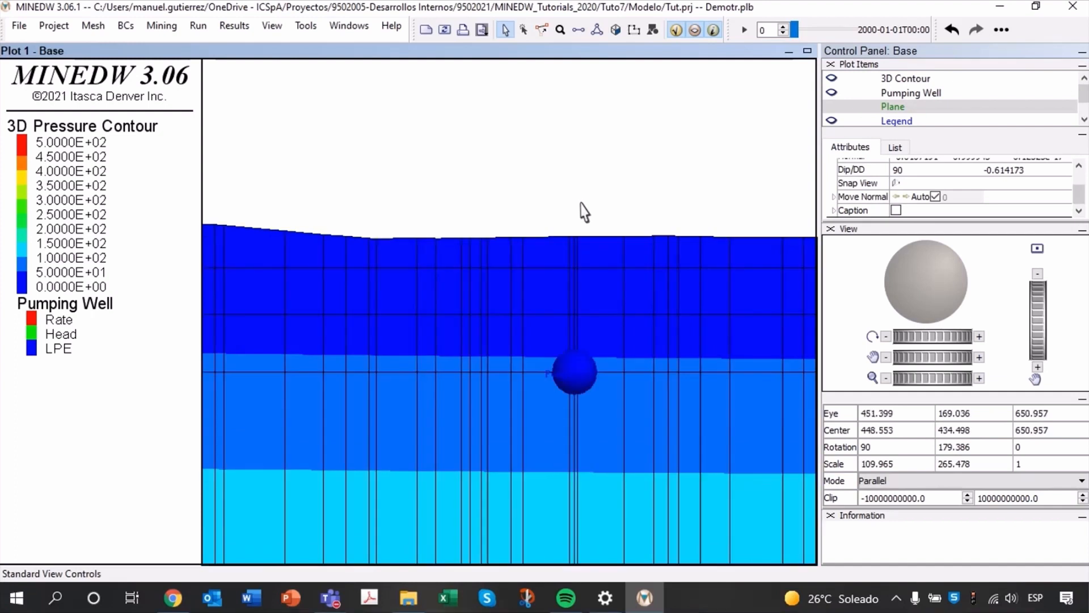
{"action": "scroll", "coordinate": [584, 215], "scroll_direction": "down", "scroll_amount": 7}
{"action": "middle_click_drag", "start_coordinate": [652, 365], "coordinate": [639, 299]}
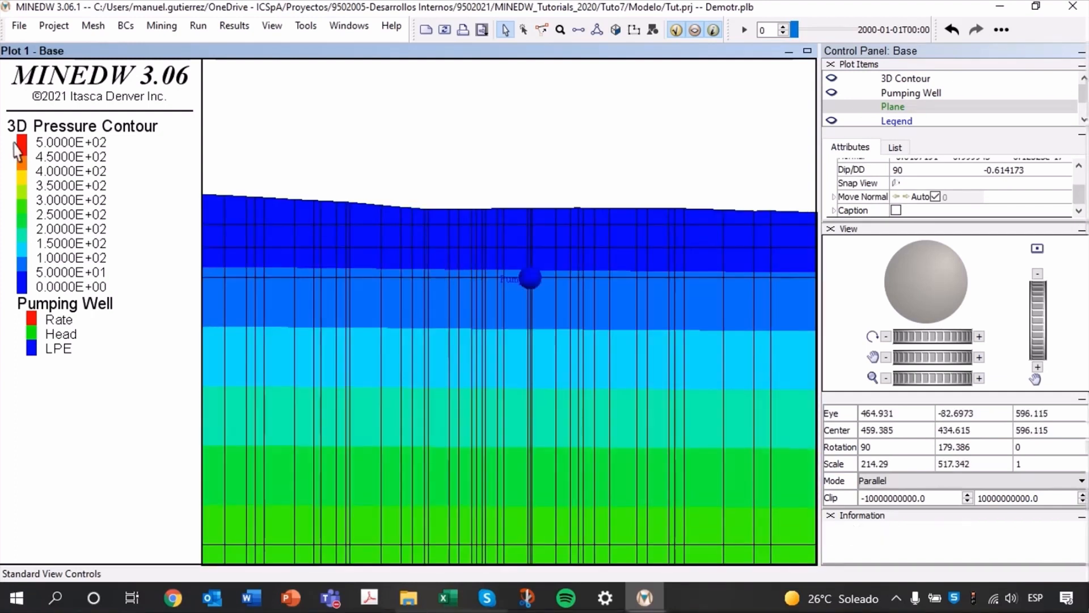
{"action": "scroll", "coordinate": [545, 253], "scroll_direction": "down", "scroll_amount": 3}
{"action": "middle_click_drag", "start_coordinate": [572, 241], "coordinate": [574, 193]}
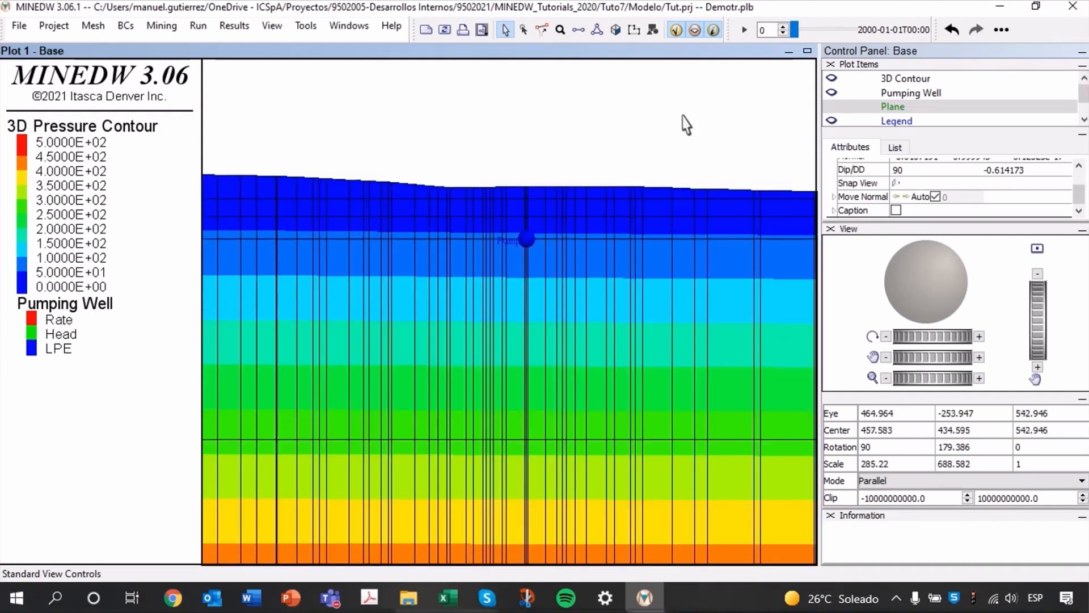
{"action": "scroll", "coordinate": [777, 32], "scroll_direction": "up", "scroll_amount": 1}
{"action": "scroll", "coordinate": [775, 35], "scroll_direction": "up", "scroll_amount": 2}
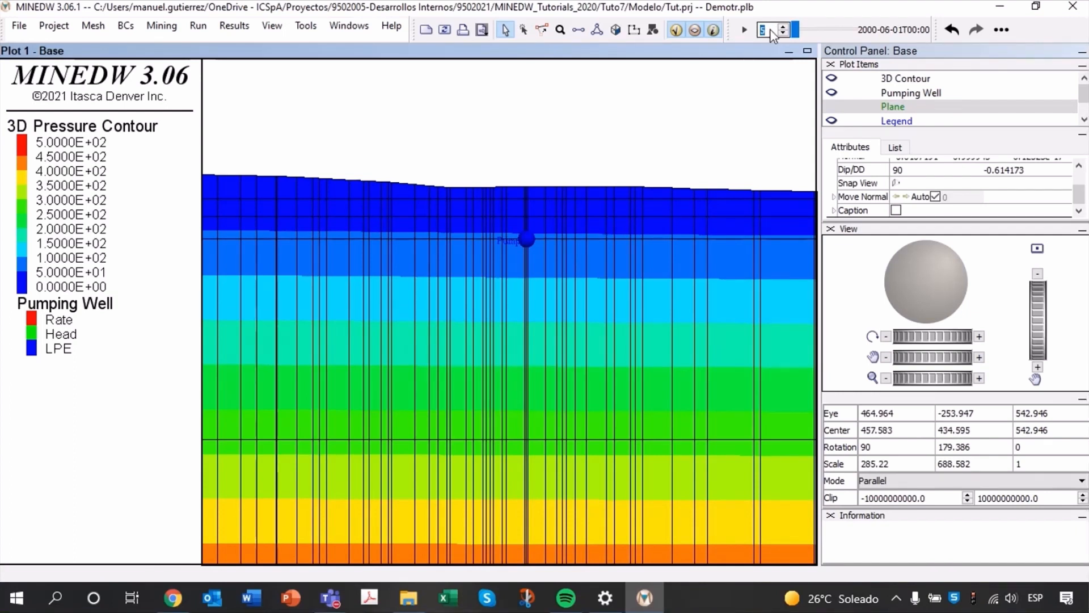
{"action": "scroll", "coordinate": [773, 35], "scroll_direction": "up", "scroll_amount": 2}
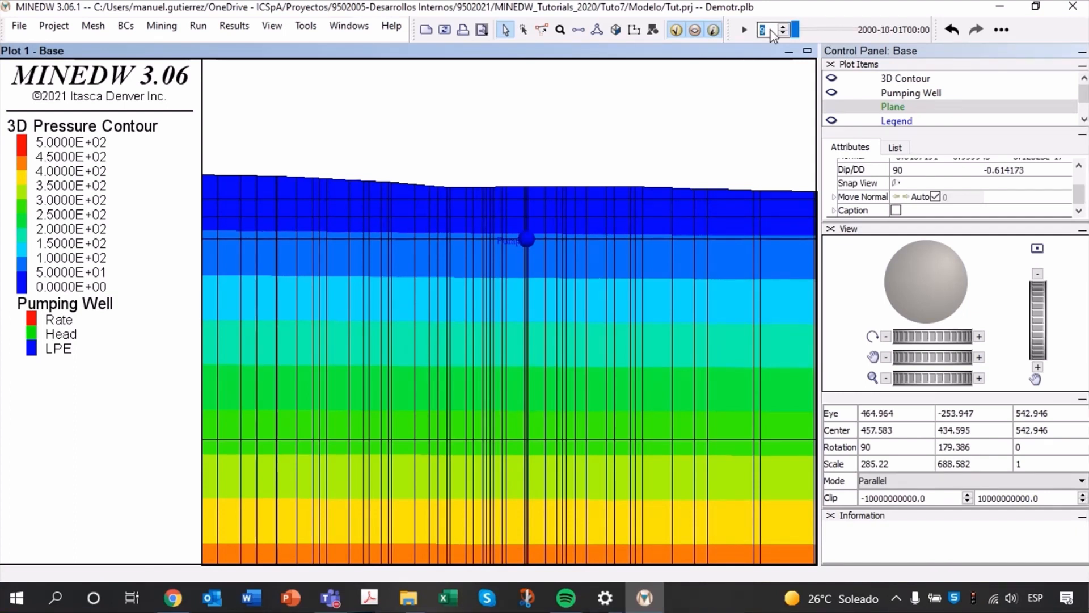
{"action": "scroll", "coordinate": [773, 35], "scroll_direction": "up", "scroll_amount": 2}
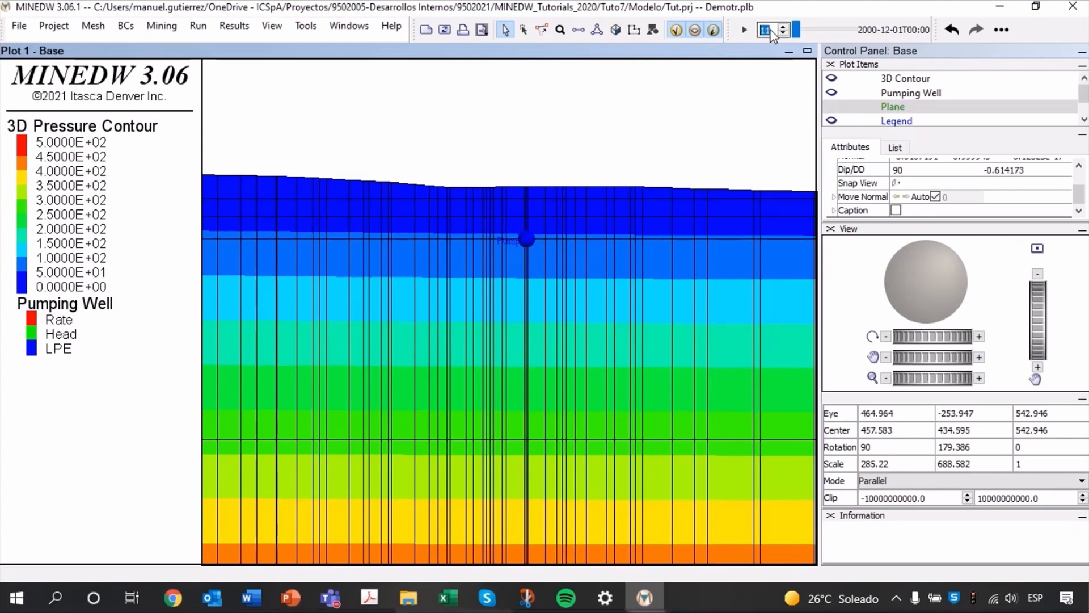
{"action": "scroll", "coordinate": [772, 35], "scroll_direction": "up", "scroll_amount": 2}
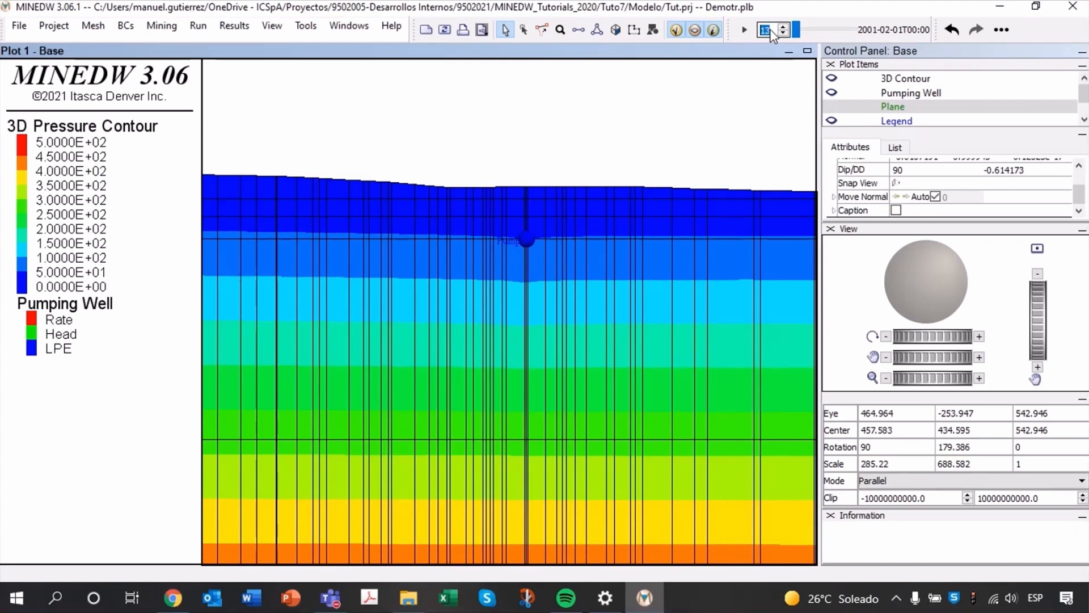
{"action": "scroll", "coordinate": [772, 35], "scroll_direction": "up", "scroll_amount": 2}
{"action": "scroll", "coordinate": [773, 35], "scroll_direction": "up", "scroll_amount": 11}
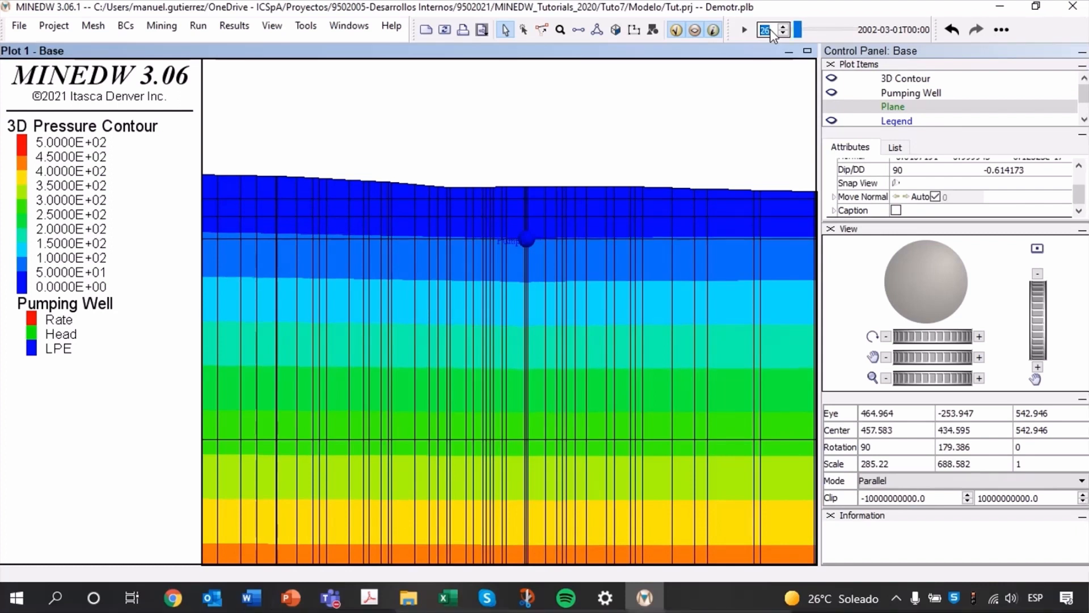
{"action": "scroll", "coordinate": [773, 35], "scroll_direction": "down", "scroll_amount": 5}
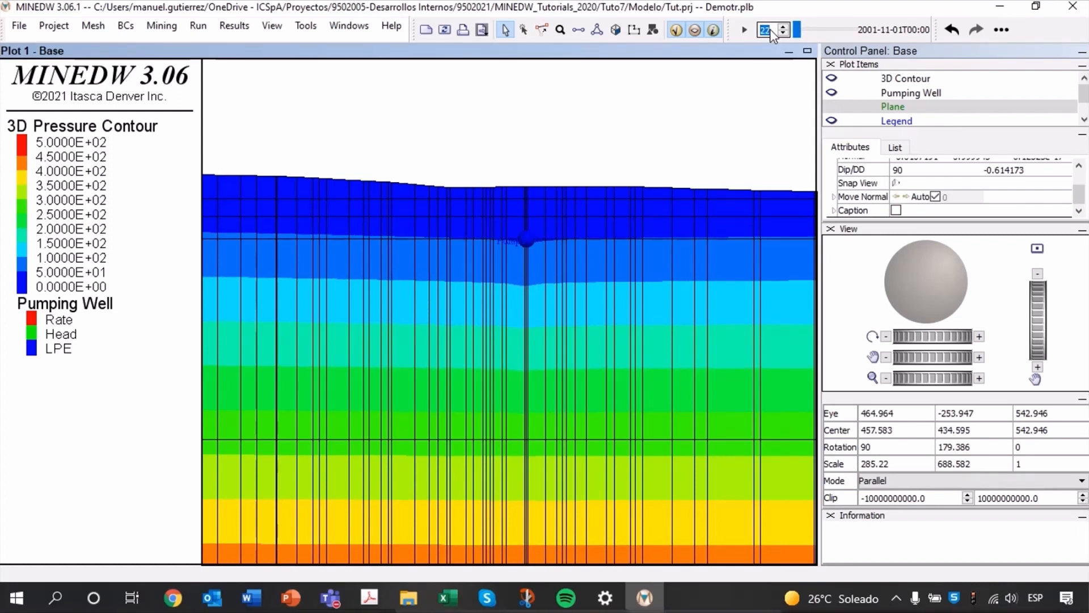
{"action": "scroll", "coordinate": [564, 236], "scroll_direction": "up", "scroll_amount": 3}
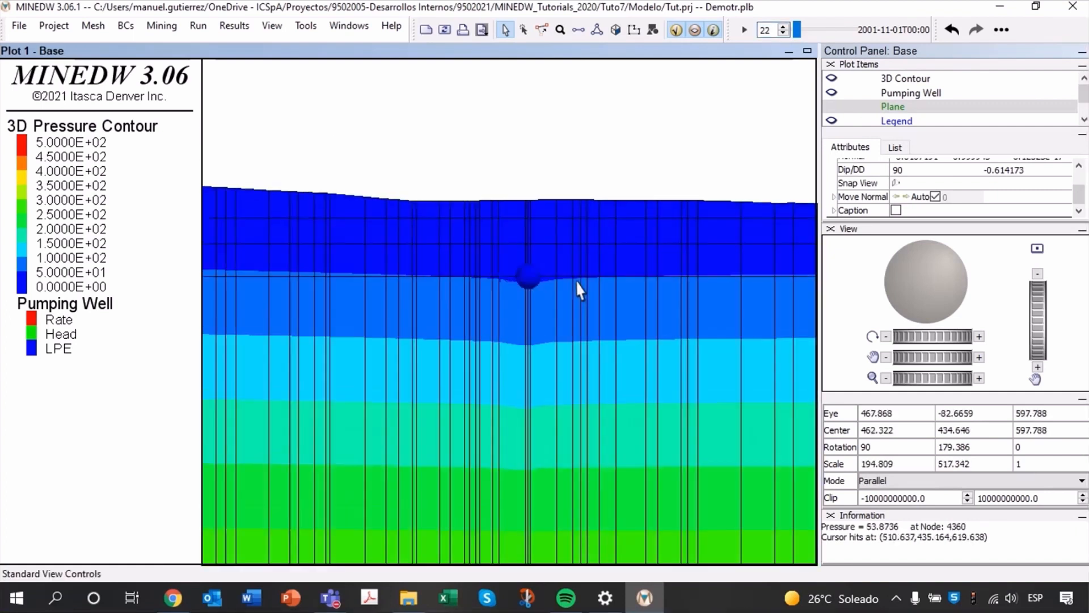
Set the maximum of the 3D Contour pressure range to 100.
{"action": "left_click", "coordinate": [896, 148]}
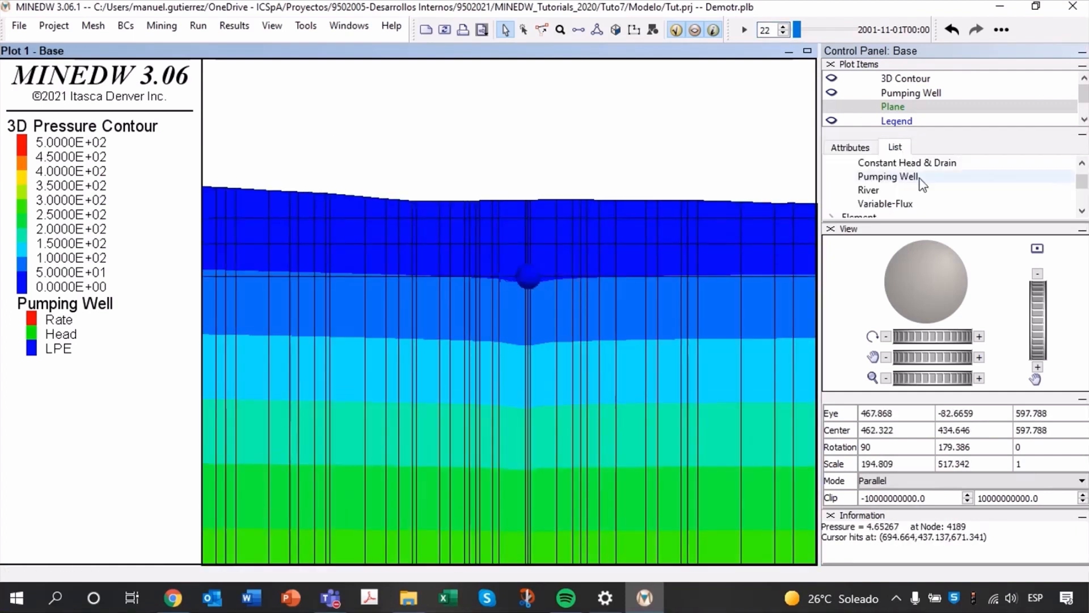
{"action": "left_click", "coordinate": [906, 78]}
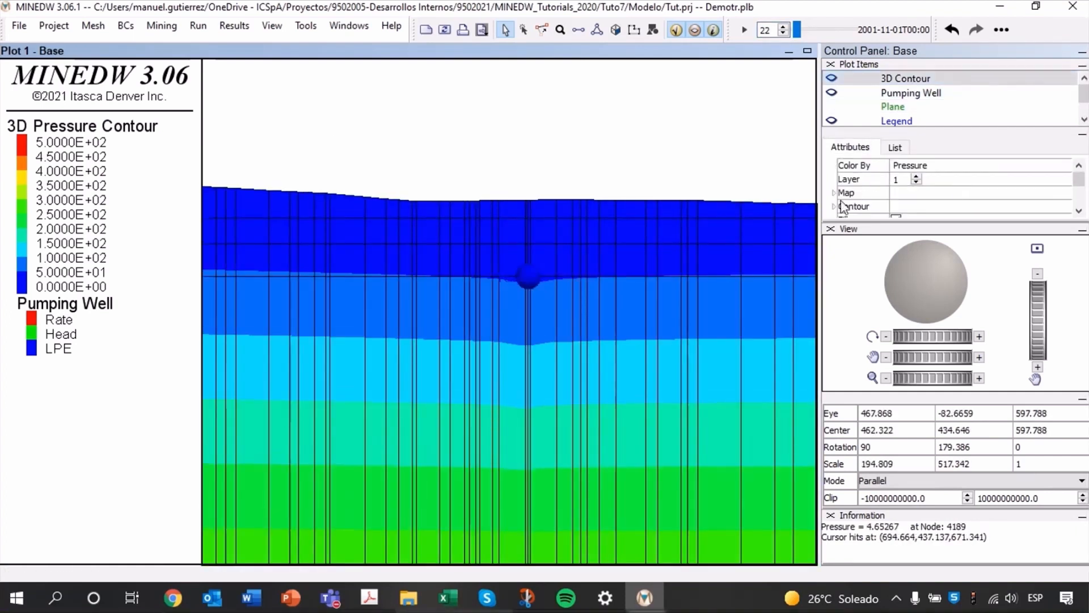
{"action": "scroll", "coordinate": [992, 193], "scroll_direction": "down", "scroll_amount": 1}
{"action": "left_click_drag", "start_coordinate": [910, 189], "coordinate": [876, 198]}
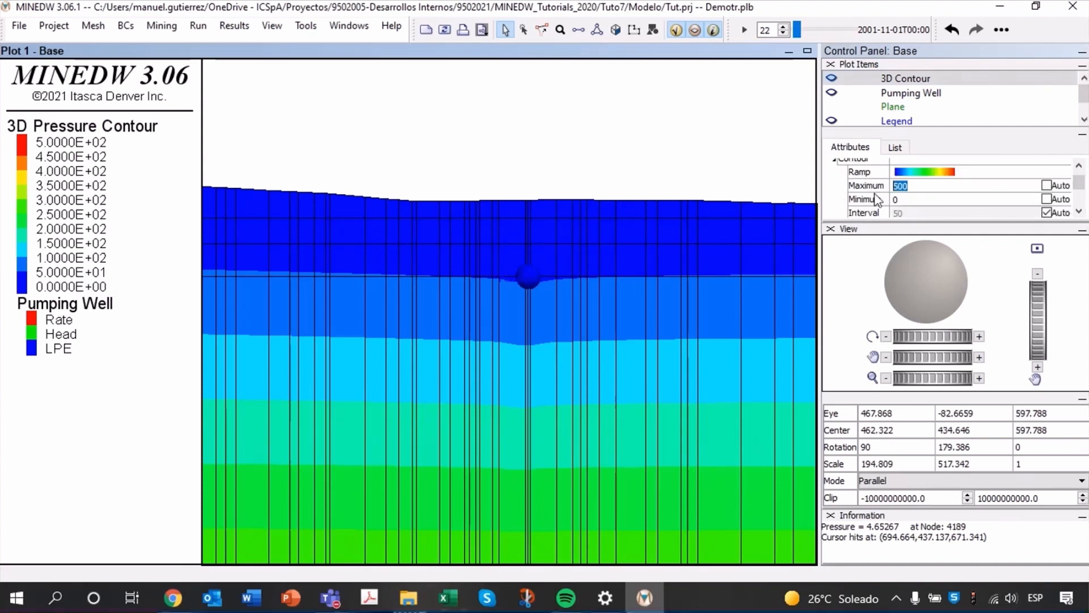
{"action": "type", "text": "100"}
{"action": "key", "text": "Return"}
Compare the pressure drawdown around Pump1 close up between time steps 2001-02-01, 2001-11-01, 2002-01-01 and 2002-02-01.
{"action": "scroll", "coordinate": [568, 275], "scroll_direction": "up", "scroll_amount": 2}
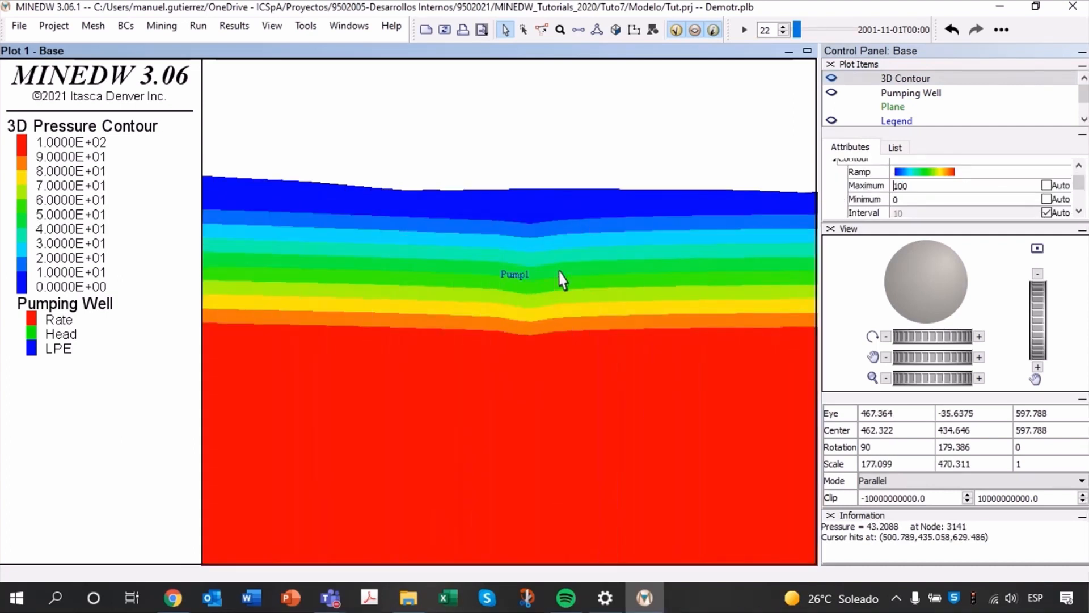
{"action": "scroll", "coordinate": [599, 228], "scroll_direction": "up", "scroll_amount": 2}
{"action": "scroll", "coordinate": [772, 27], "scroll_direction": "down", "scroll_amount": 4}
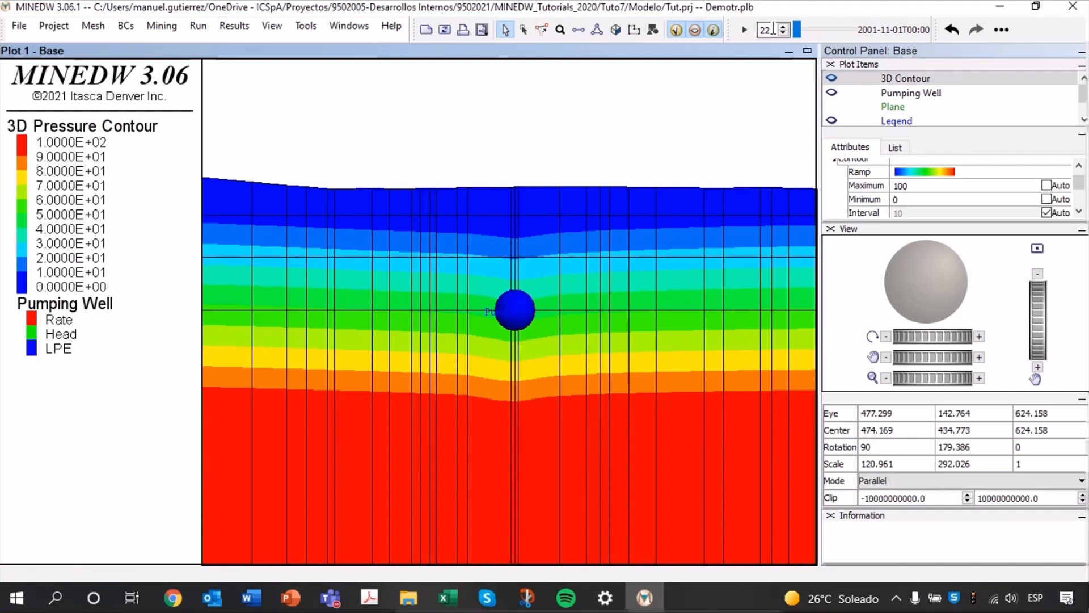
{"action": "scroll", "coordinate": [772, 27], "scroll_direction": "down", "scroll_amount": 5}
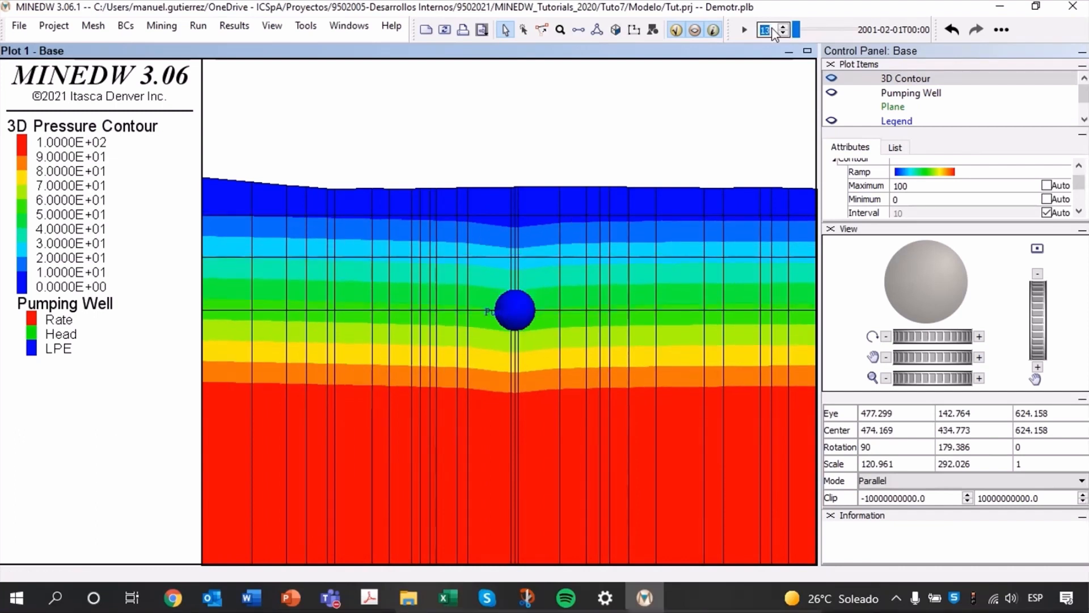
{"action": "scroll", "coordinate": [772, 27], "scroll_direction": "up", "scroll_amount": 9}
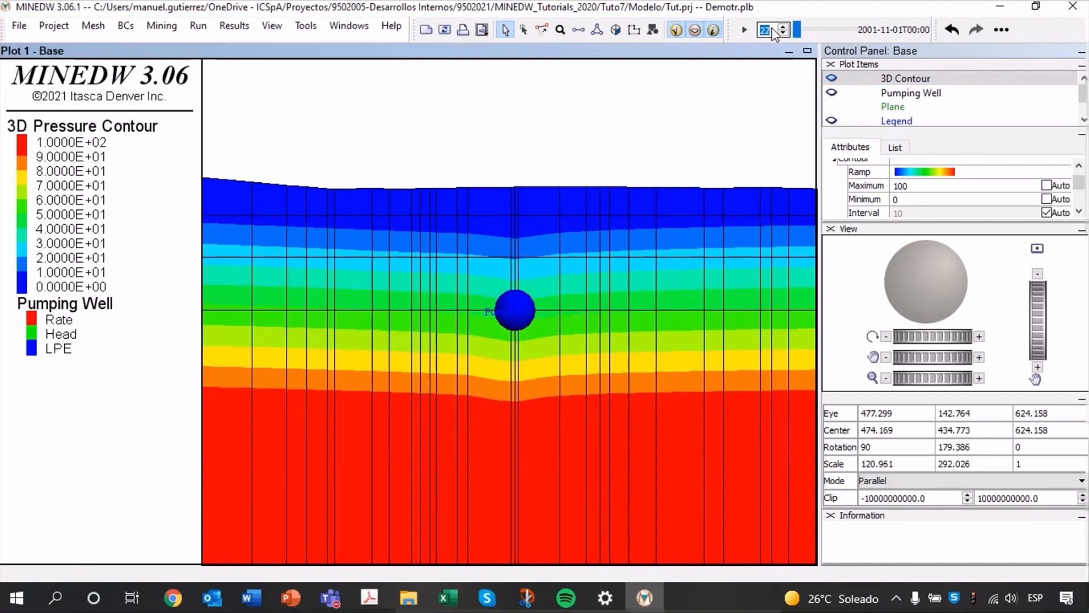
{"action": "scroll", "coordinate": [771, 27], "scroll_direction": "down", "scroll_amount": 5}
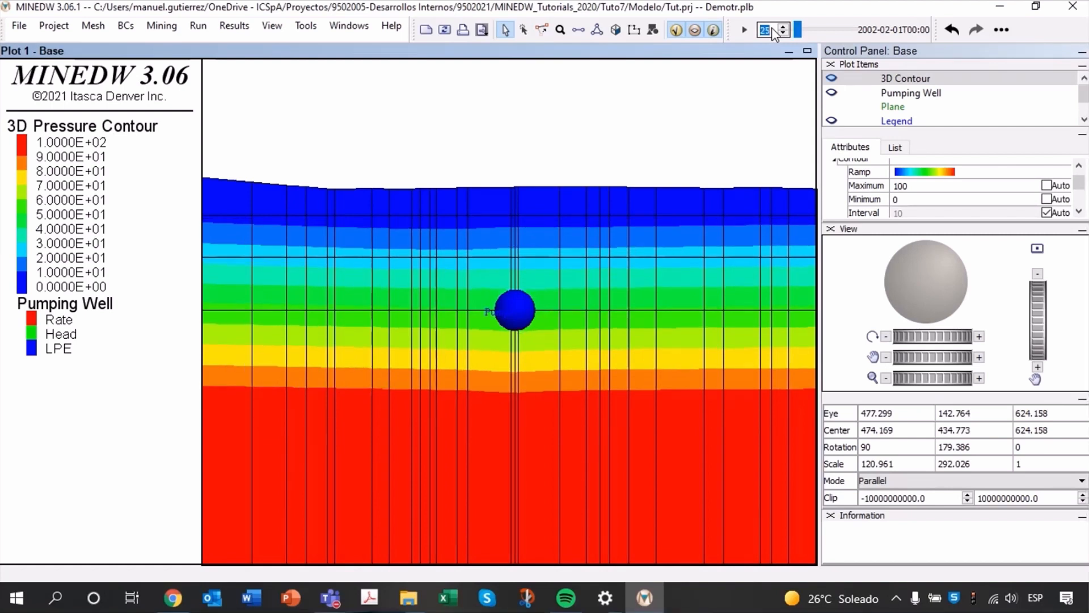
{"action": "scroll", "coordinate": [772, 27], "scroll_direction": "up", "scroll_amount": 4}
{"action": "scroll", "coordinate": [771, 27], "scroll_direction": "up", "scroll_amount": 4}
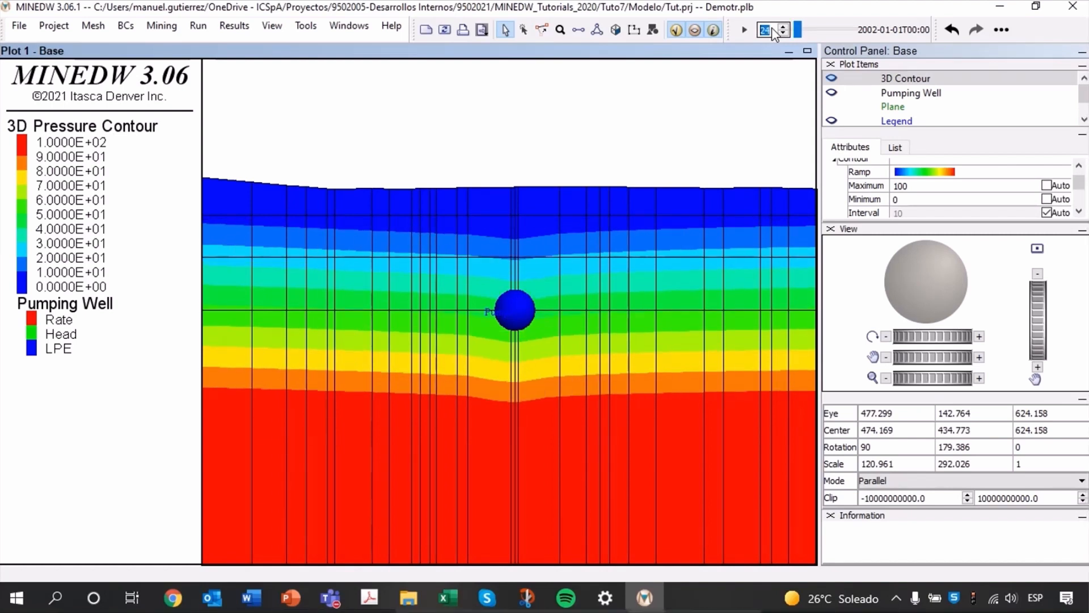